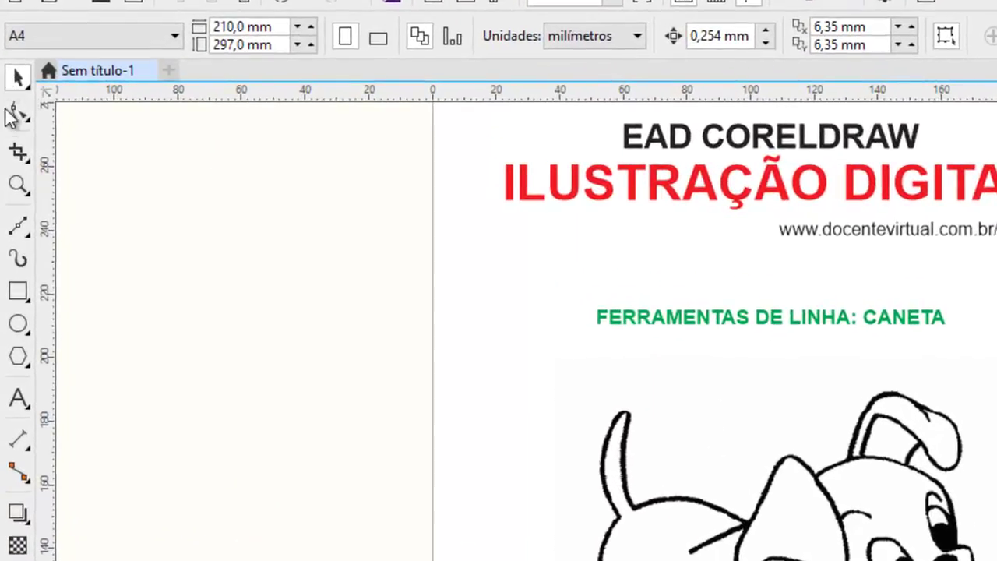
Draw a closed four-sided outline of straight segments with the Pen tool across the page's left edge and delete it
click(20, 236)
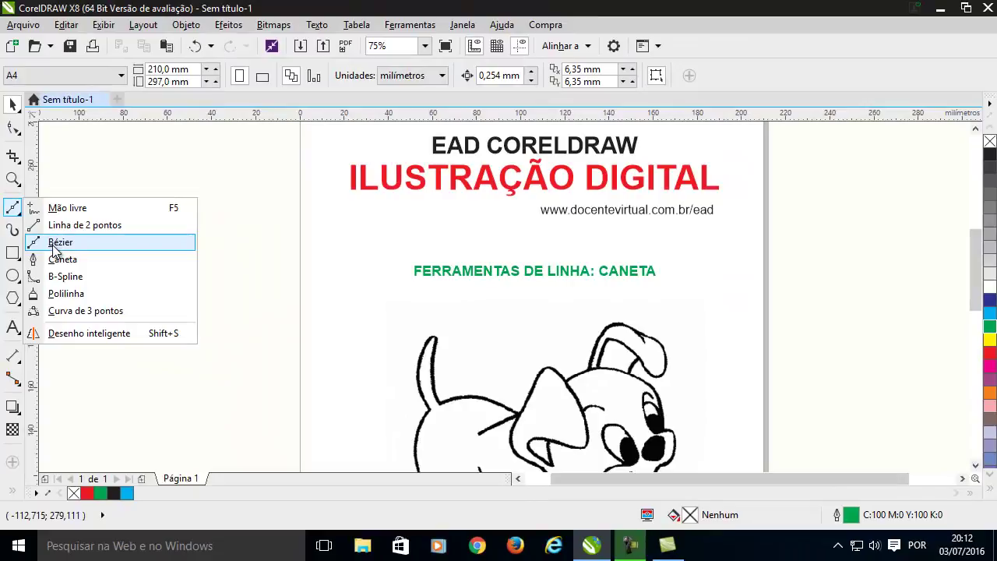
click(67, 260)
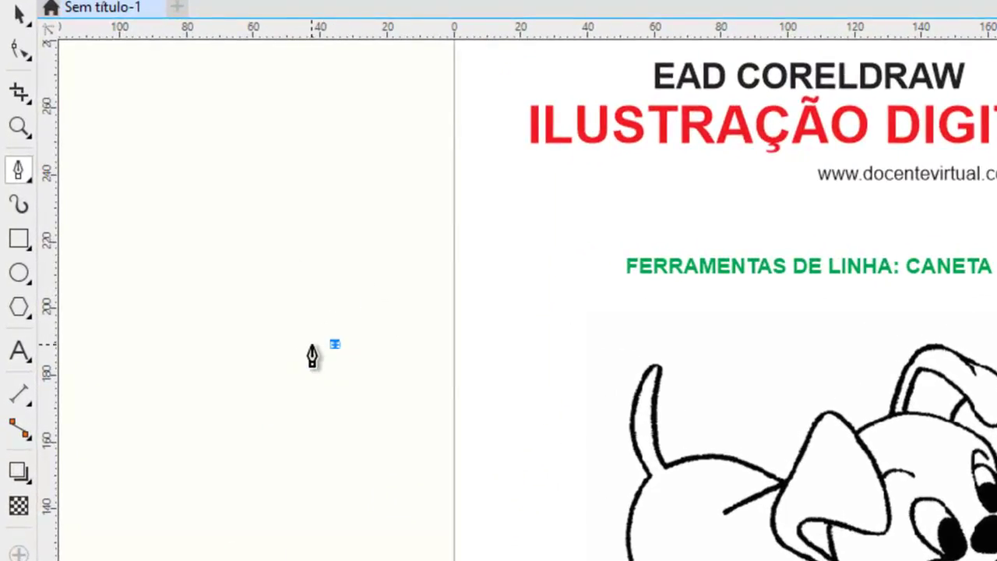
double_click(506, 245)
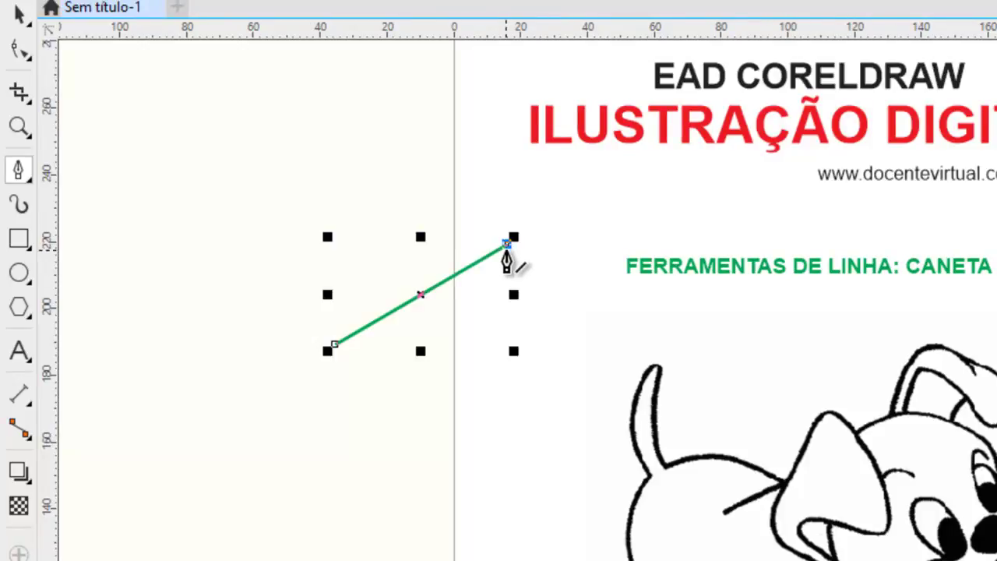
click(506, 245)
double_click(577, 366)
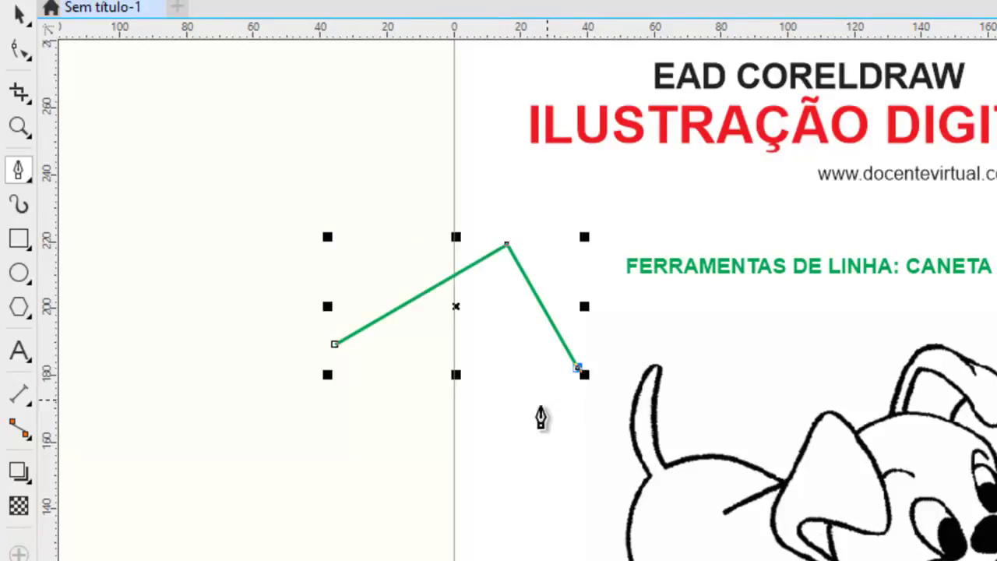
double_click(492, 429)
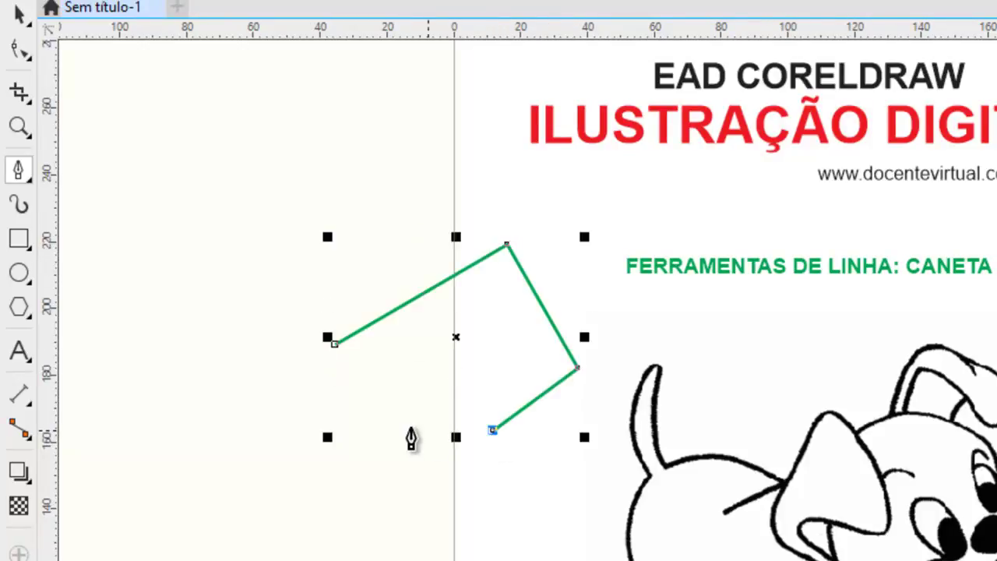
click(335, 345)
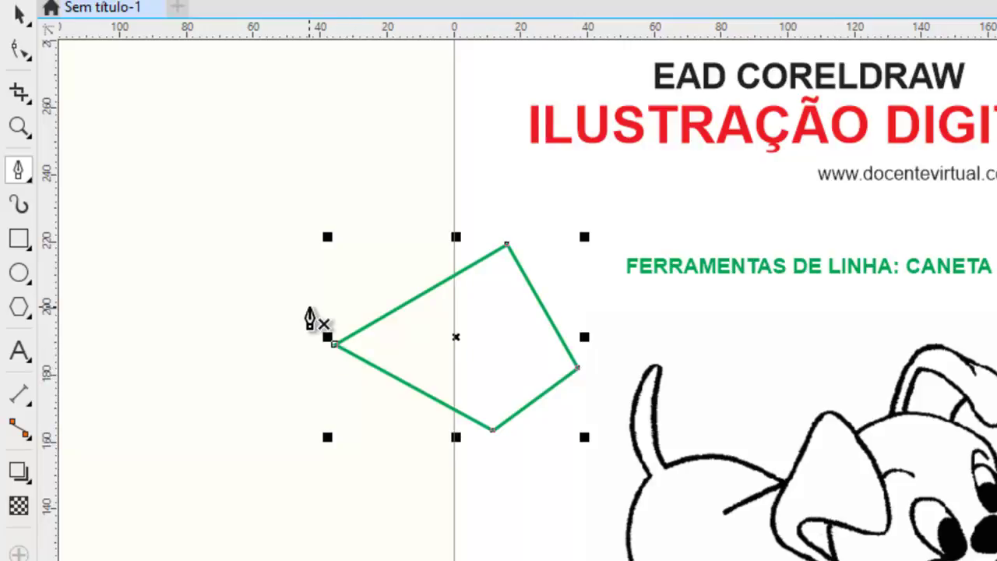
key(Delete)
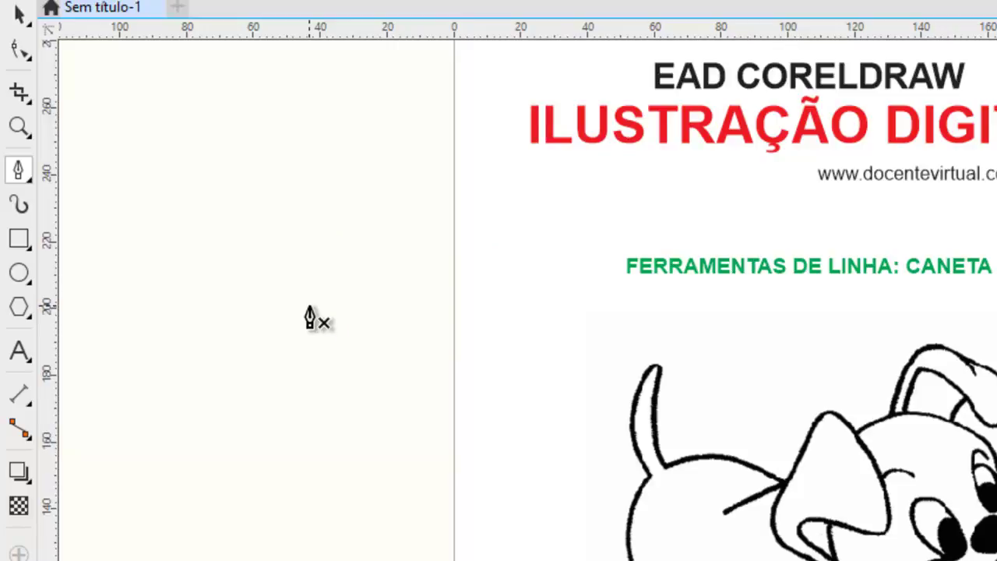
Draw an open path of three straight segments with the Pen tool, end it without closing, and delete it
click(308, 304)
click(397, 199)
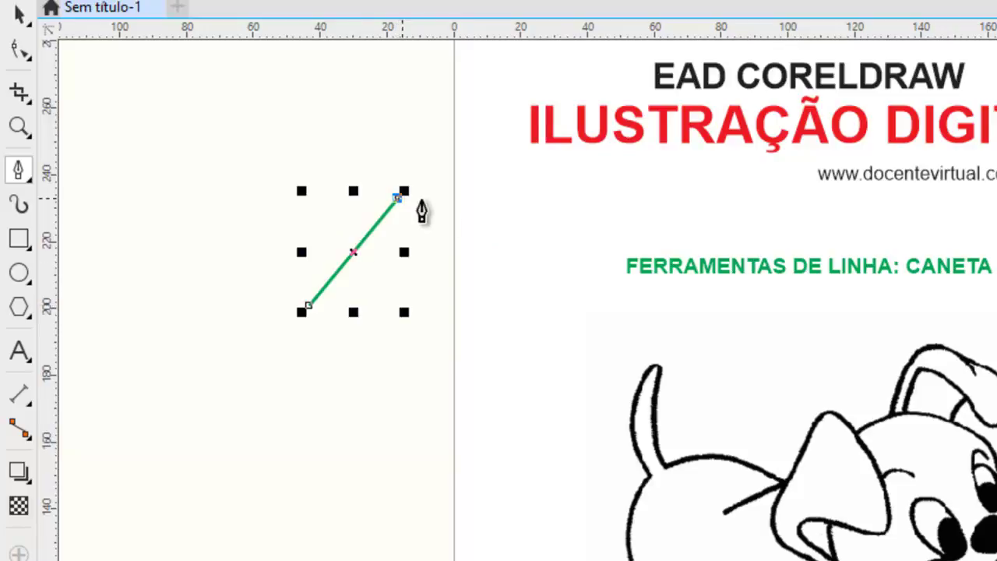
double_click(551, 203)
double_click(507, 339)
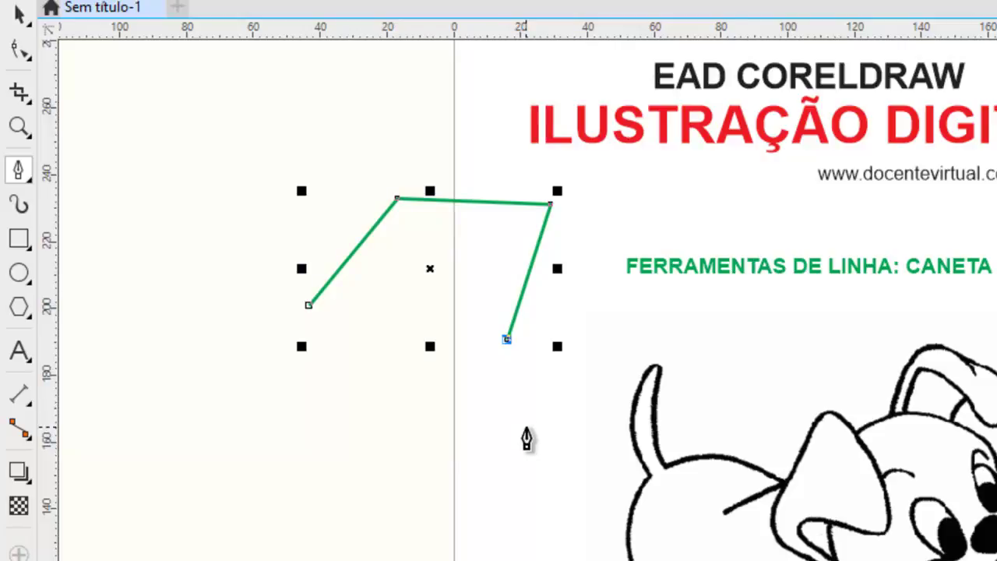
key(space)
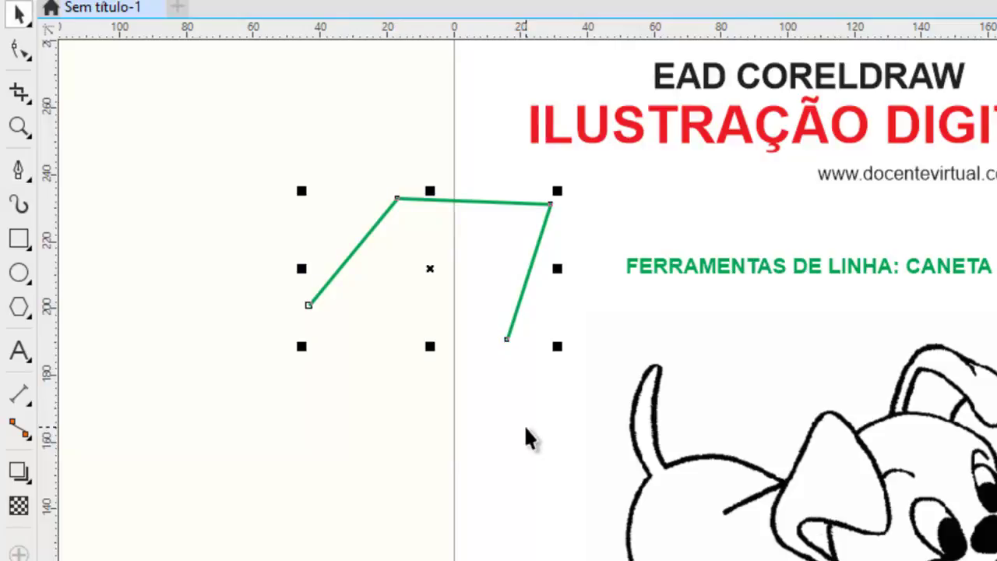
key(Escape)
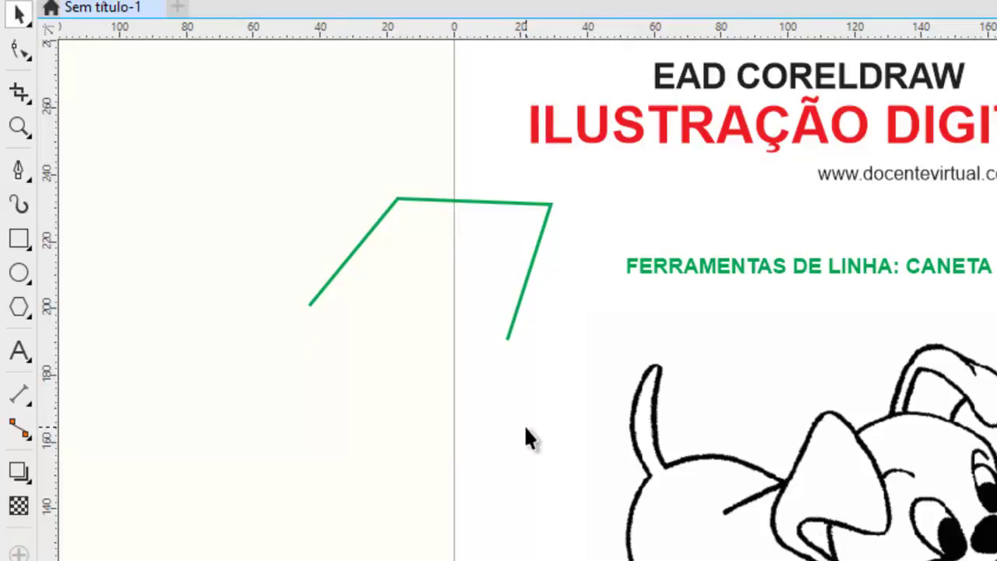
click(516, 314)
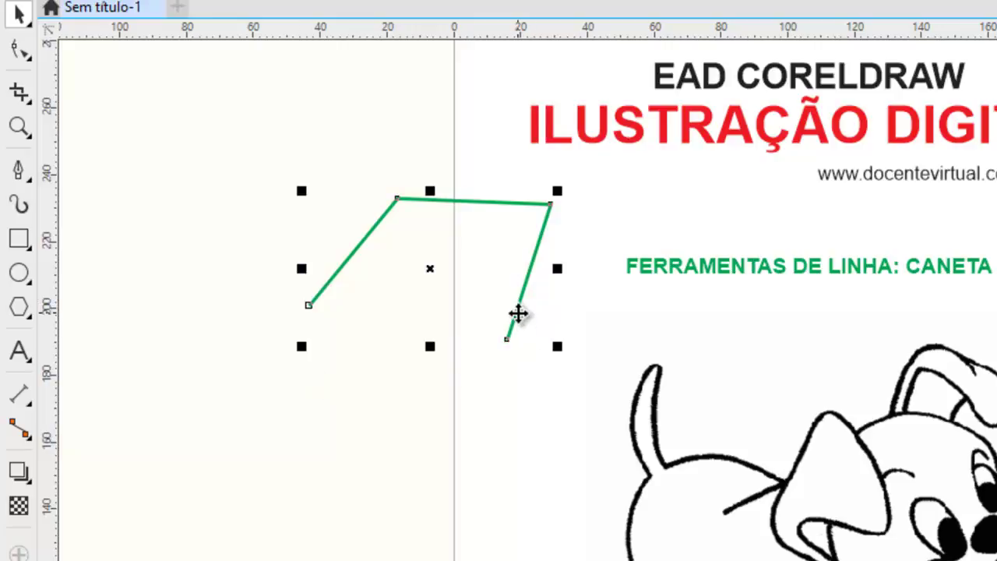
key(Delete)
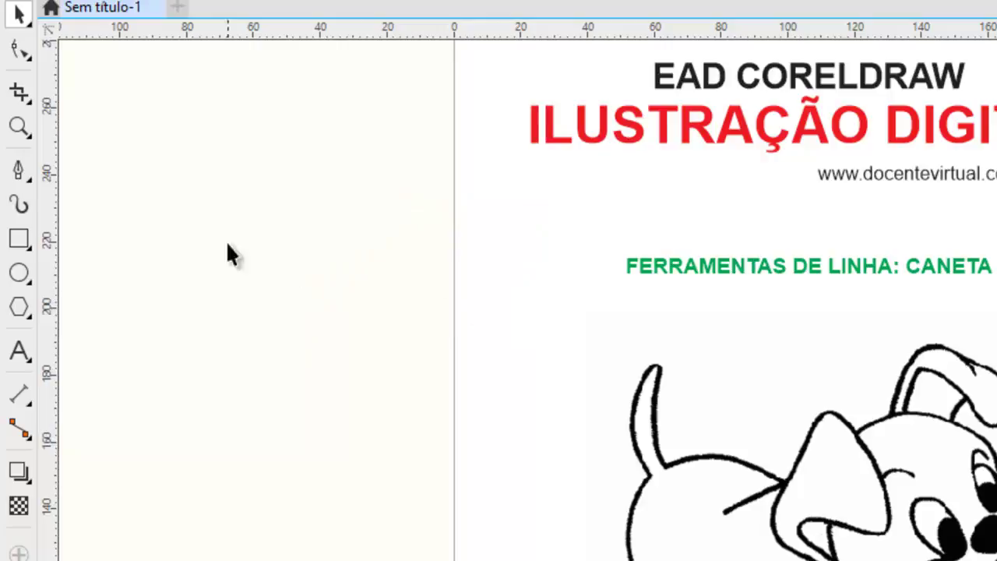
Draw an arched curve with the Pen tool, end it, and draw a separate bowl-shaped curve below it
click(18, 169)
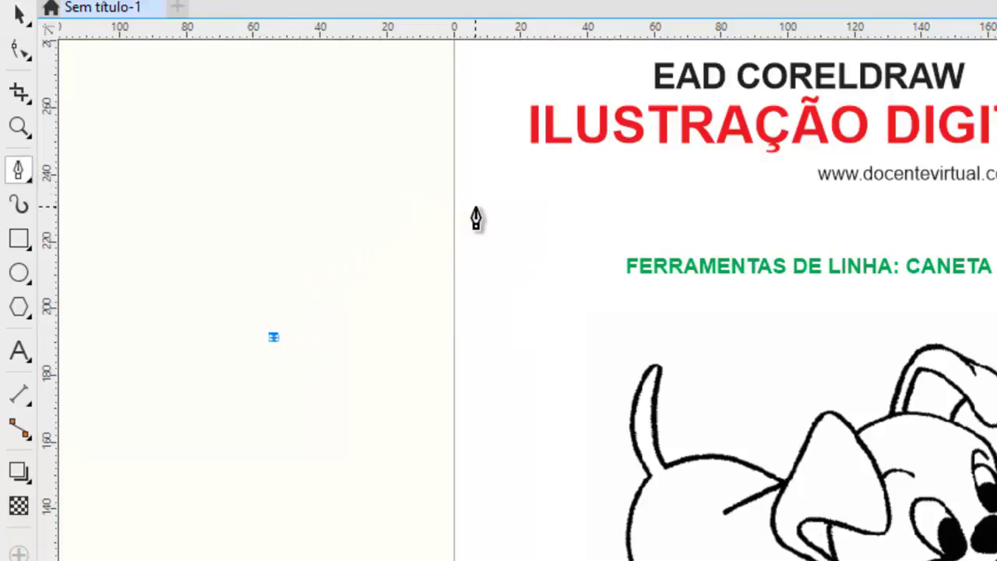
drag(474, 205, 591, 301)
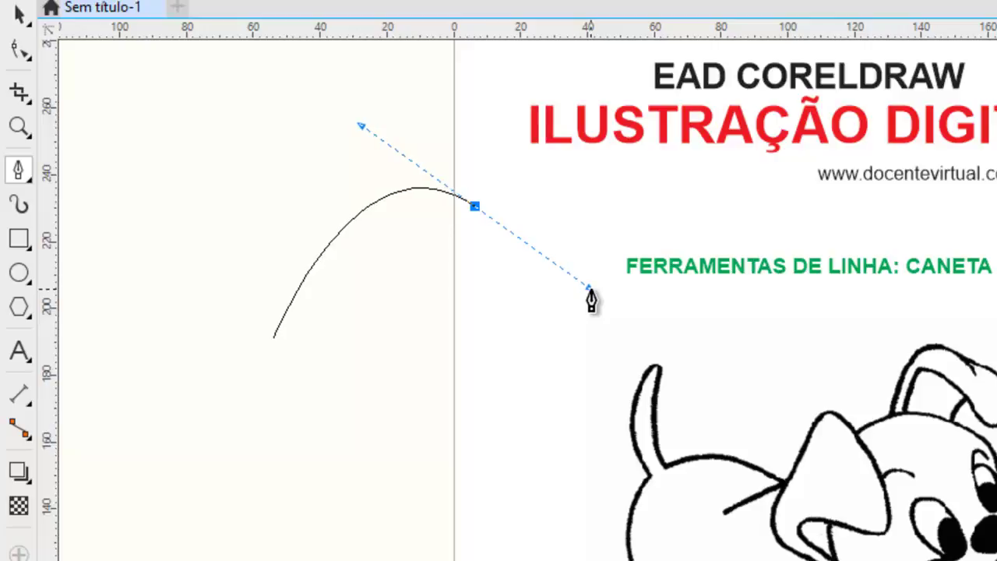
drag(590, 289, 591, 289)
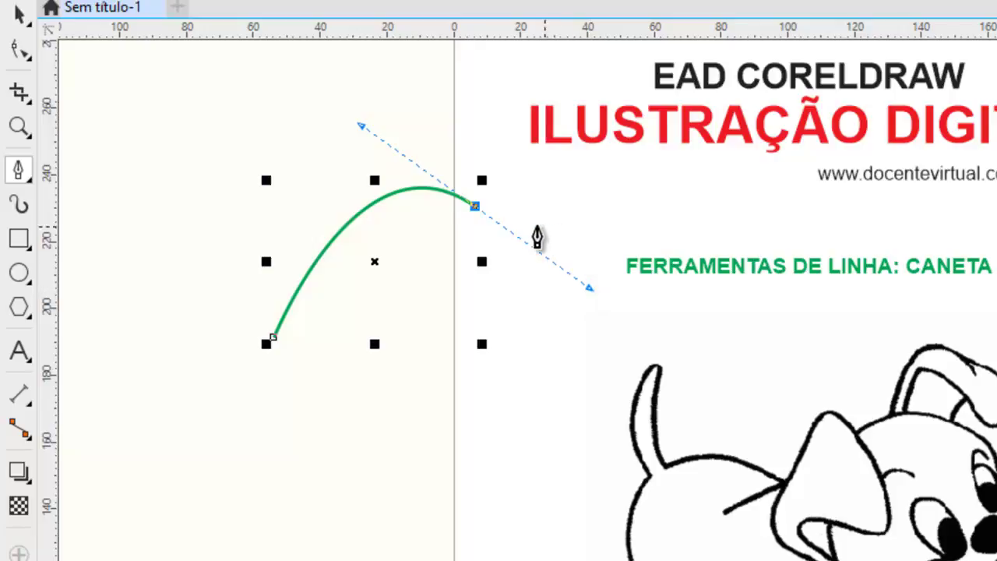
double_click(476, 208)
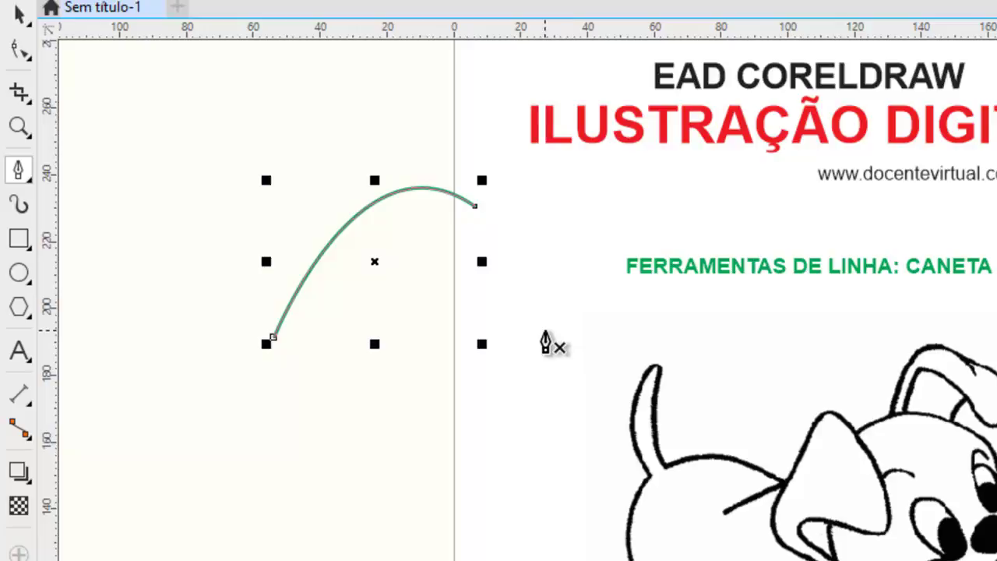
click(543, 330)
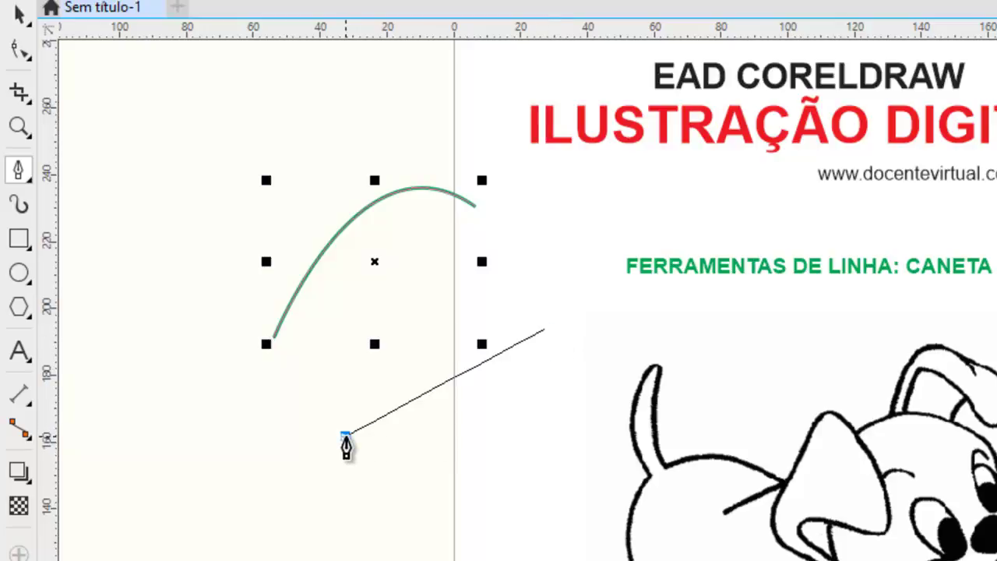
drag(345, 436, 196, 380)
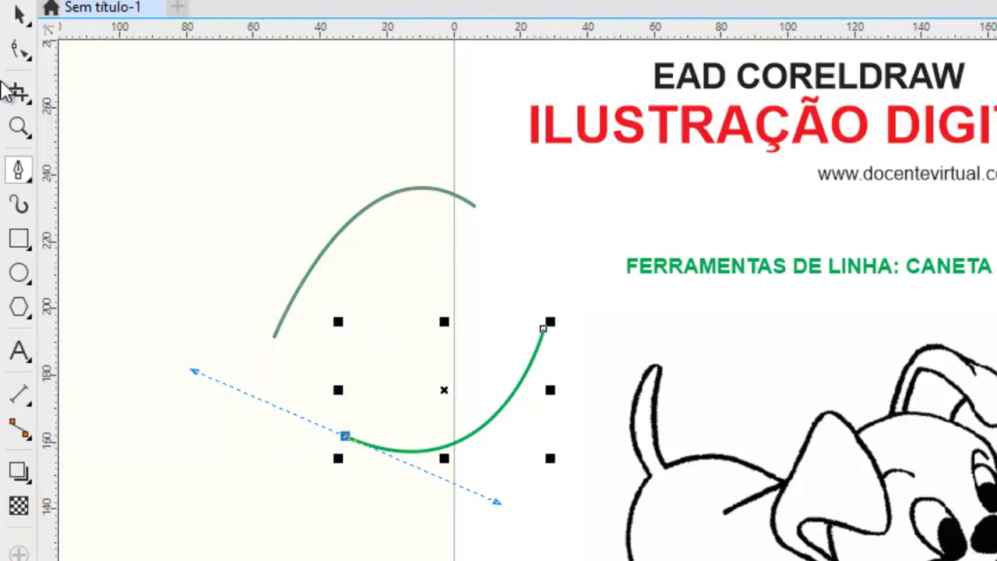
Delete both practice curves, the bowl-shaped one and the arched one
click(19, 14)
click(201, 173)
click(518, 381)
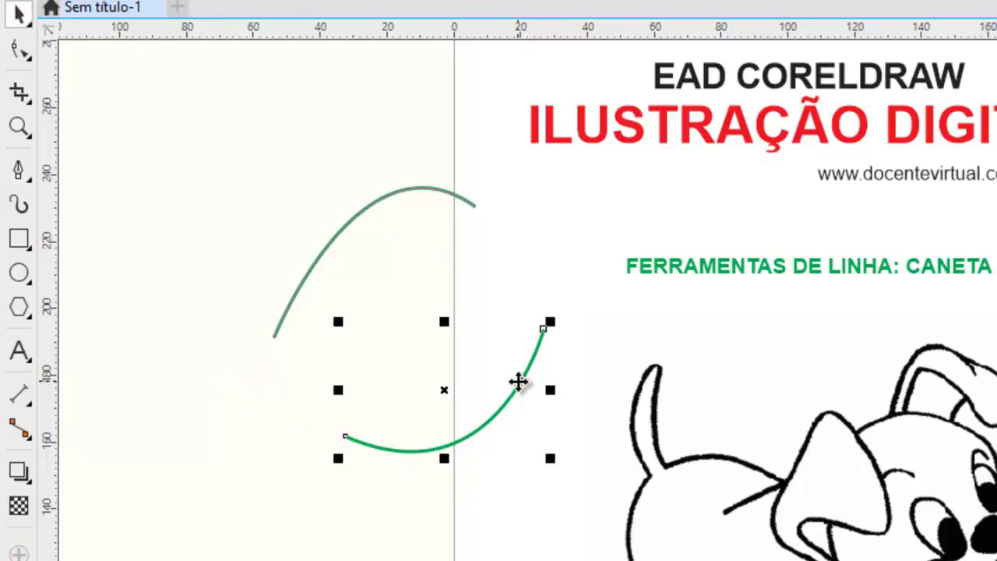
key(Delete)
click(381, 202)
key(Delete)
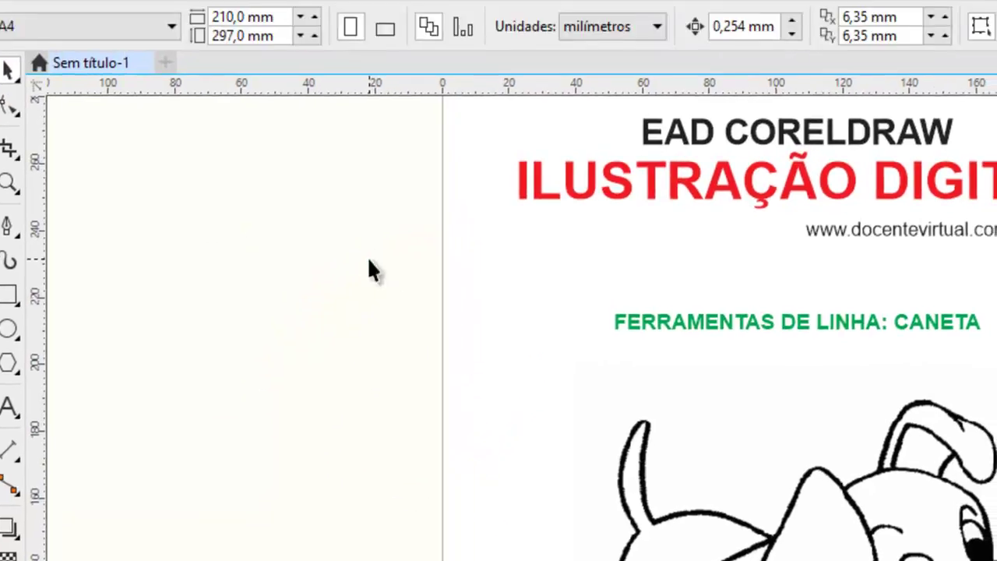
Turn on the Pen tool's preview mode and draw a closed shape about 87 by 69 mm with one straight edge and curved sides
click(19, 170)
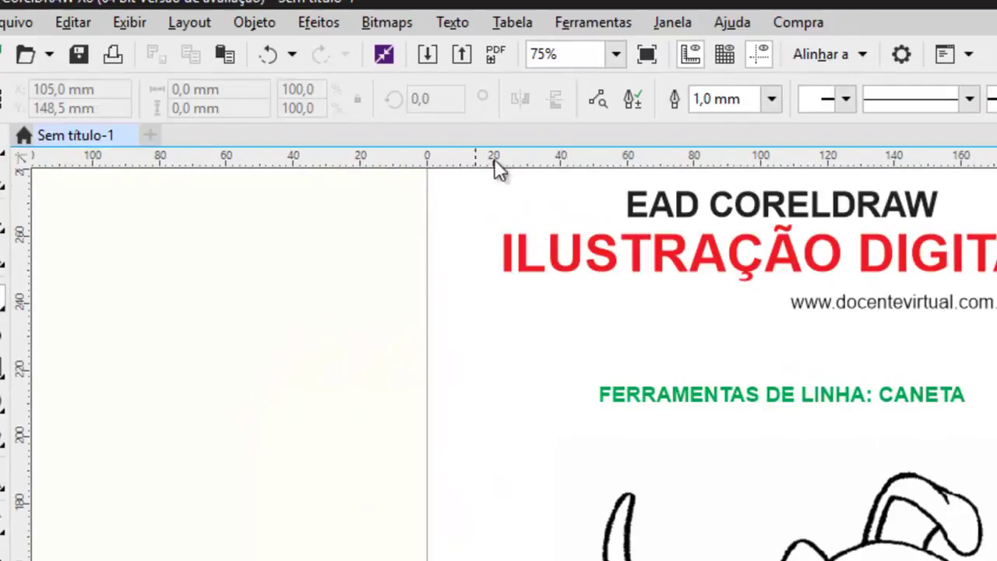
click(596, 101)
click(263, 472)
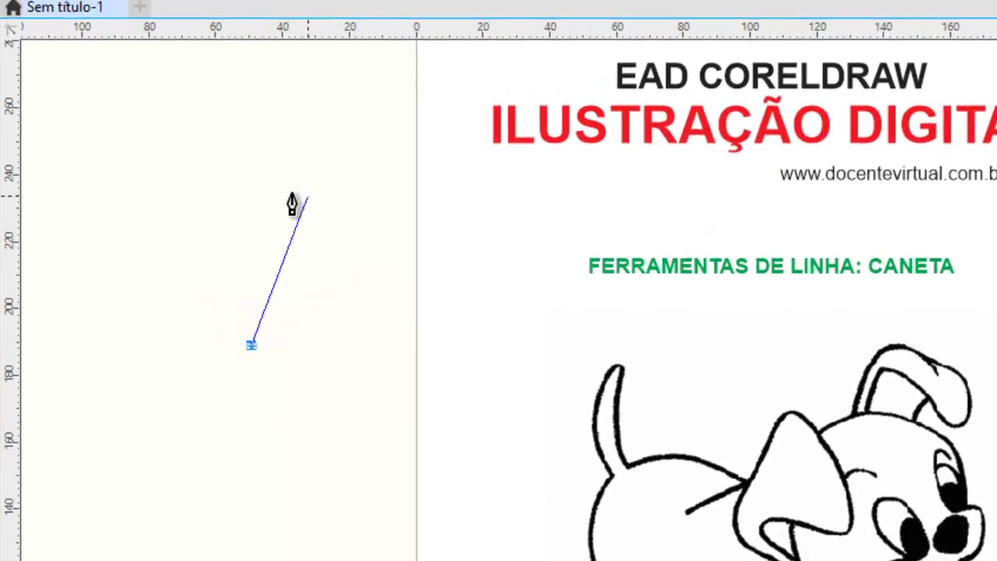
click(446, 211)
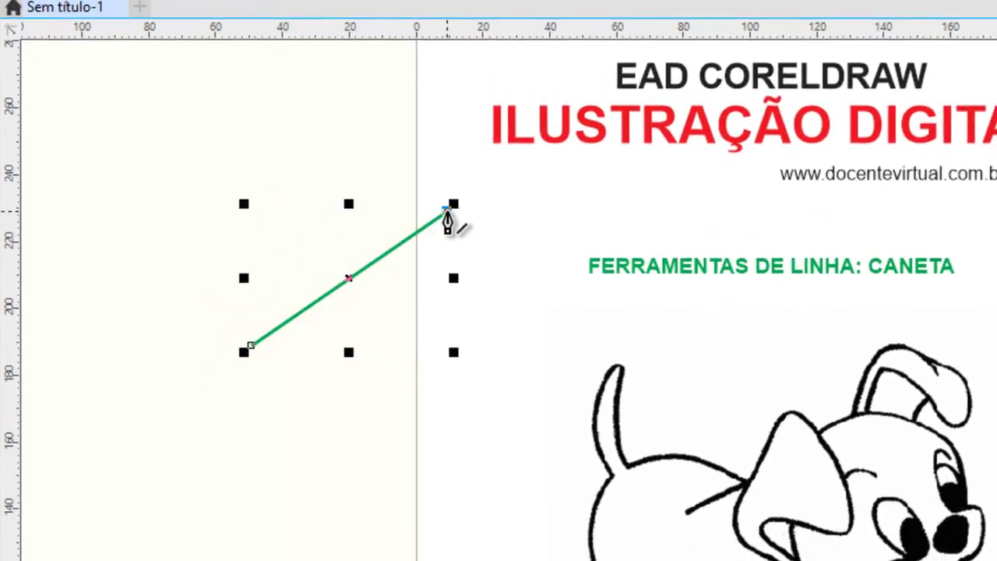
drag(527, 338, 476, 467)
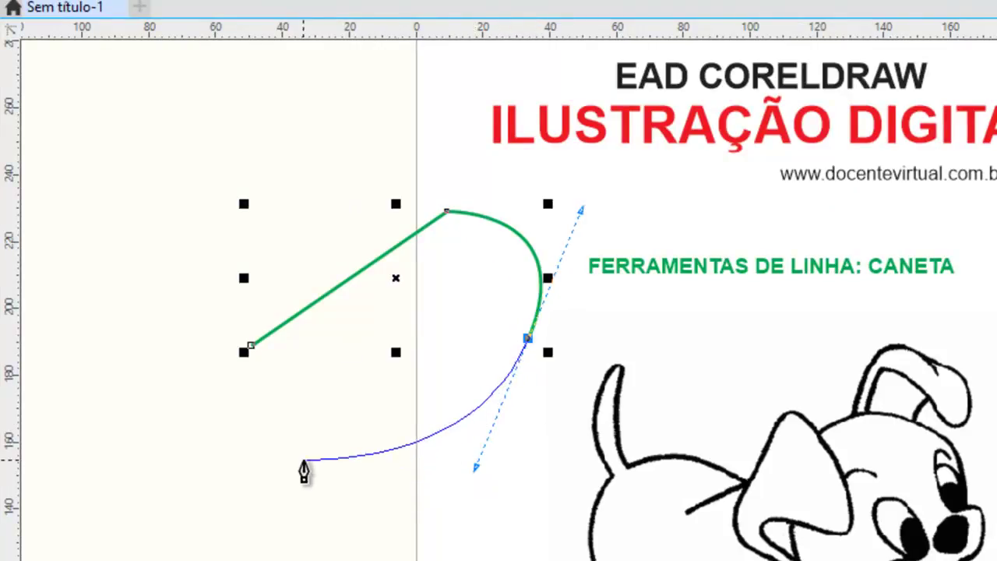
drag(314, 410, 294, 366)
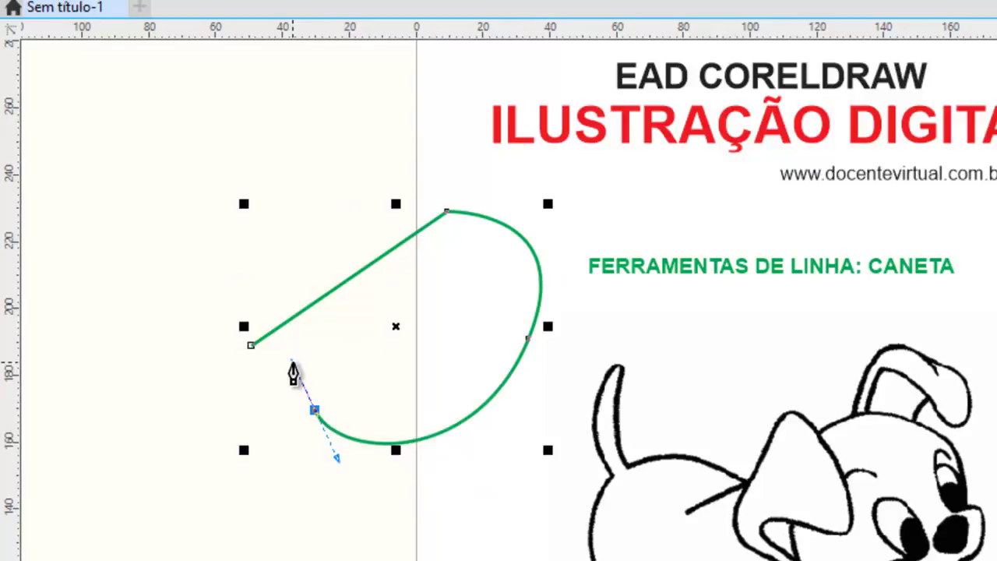
click(250, 347)
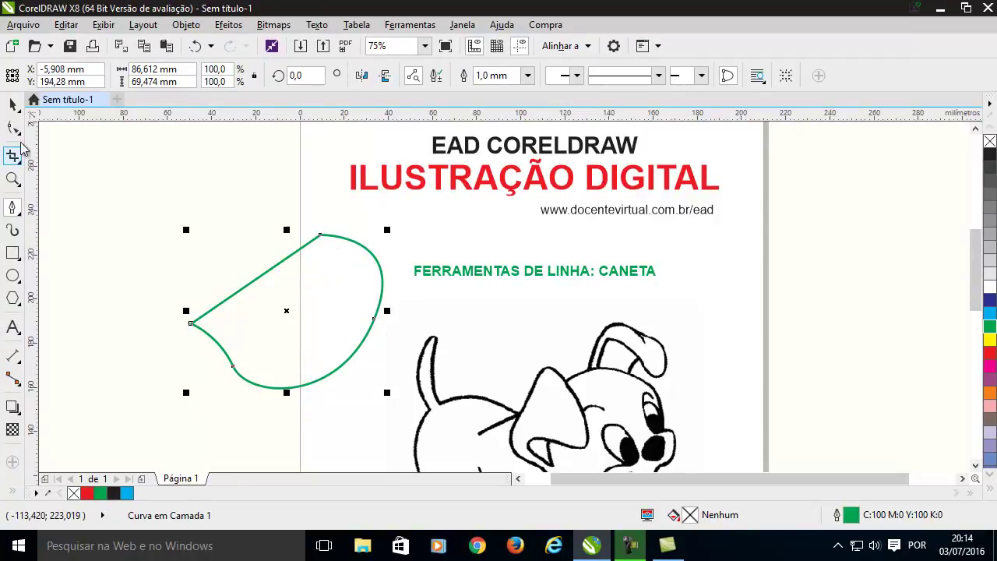
Add two nodes to the closed shape's straight upper edge with the Pen tool and remove both again
click(13, 104)
click(200, 296)
click(221, 305)
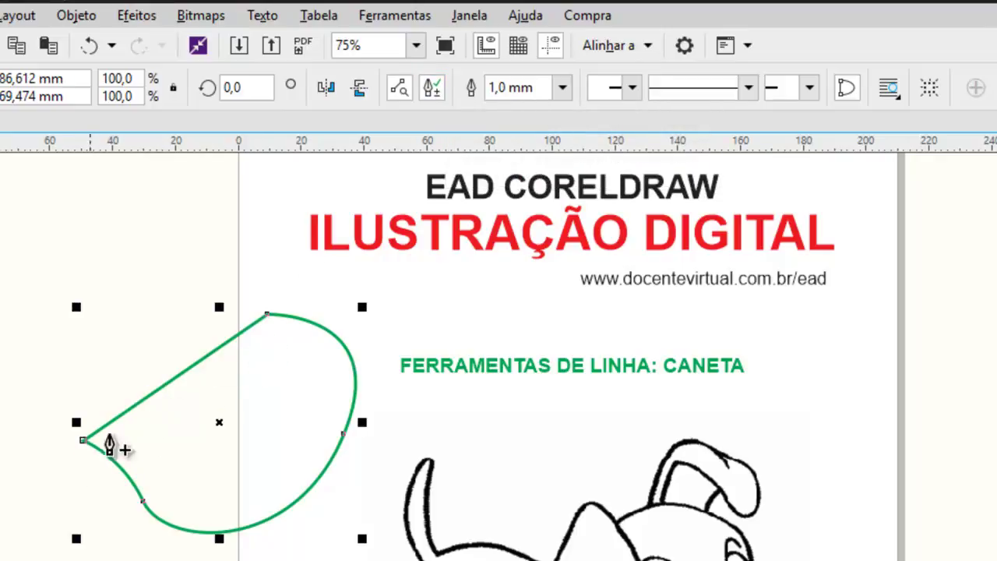
click(145, 399)
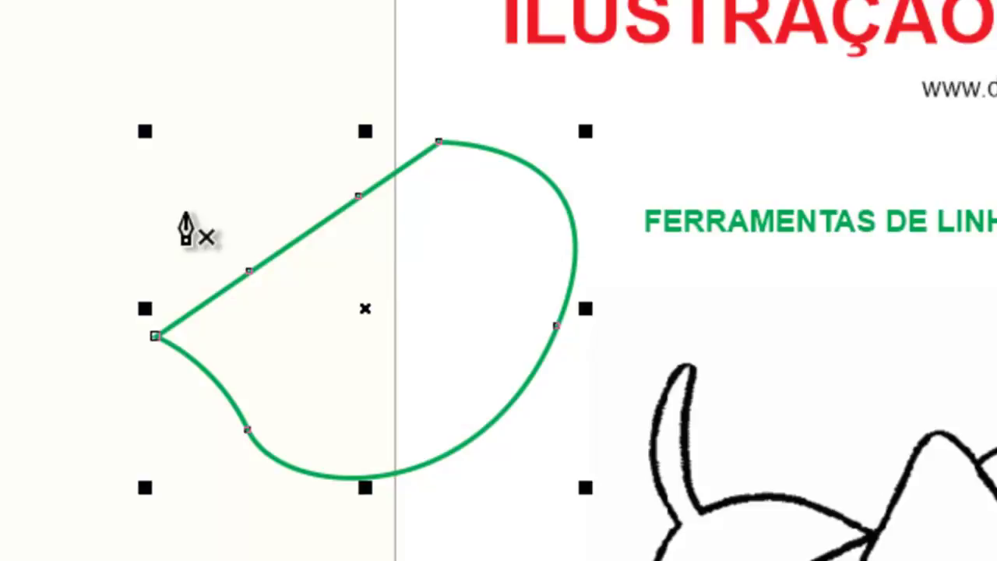
click(249, 271)
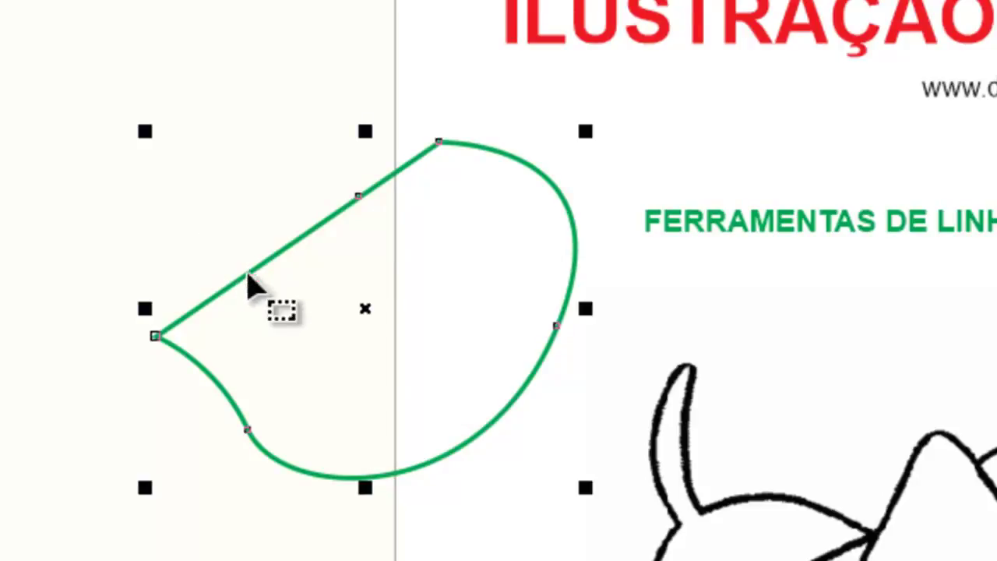
click(358, 195)
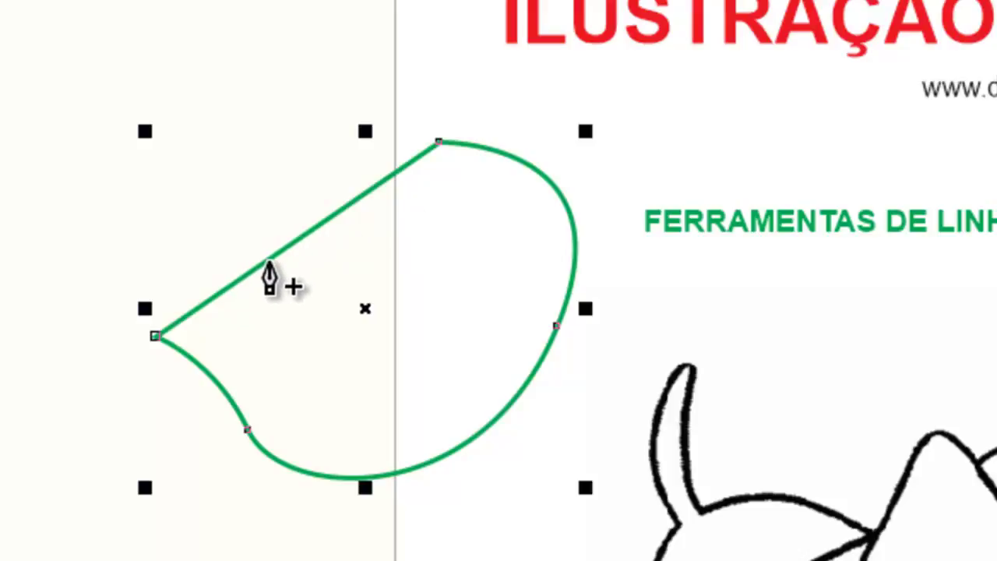
Reshape the closed shape by adding two nodes on its straight edge and removing its upper corner node, and delete the whole shape
click(351, 201)
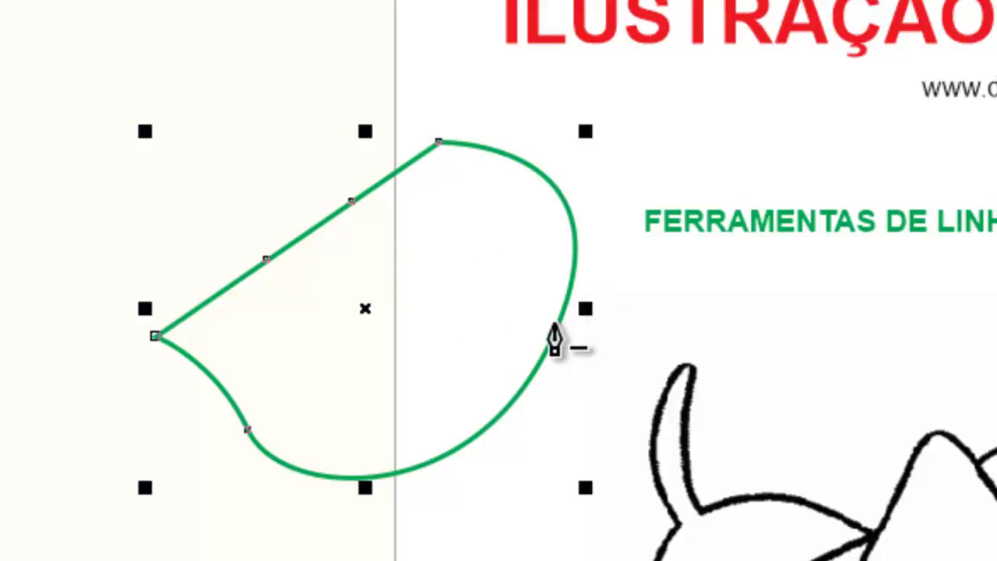
click(438, 142)
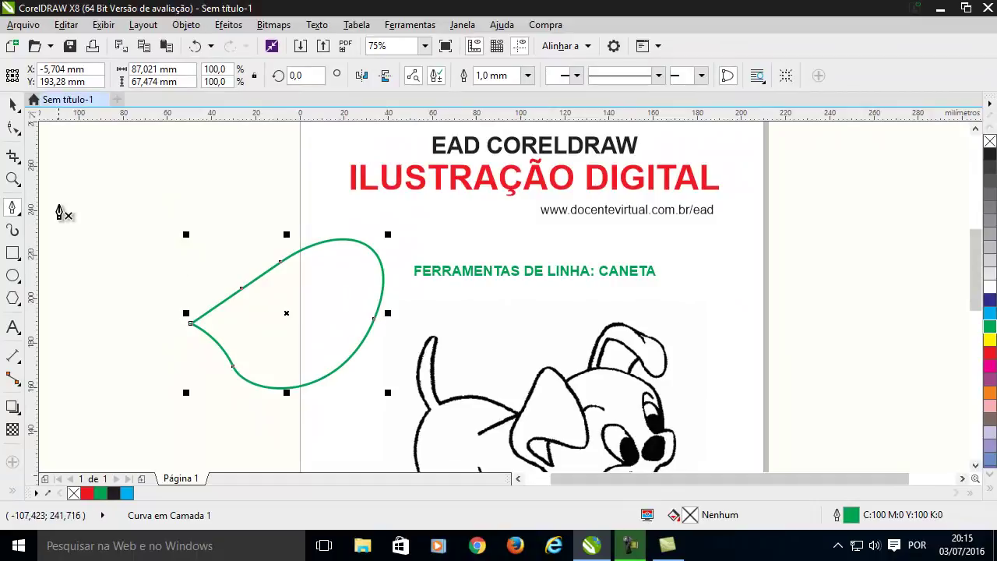
click(13, 104)
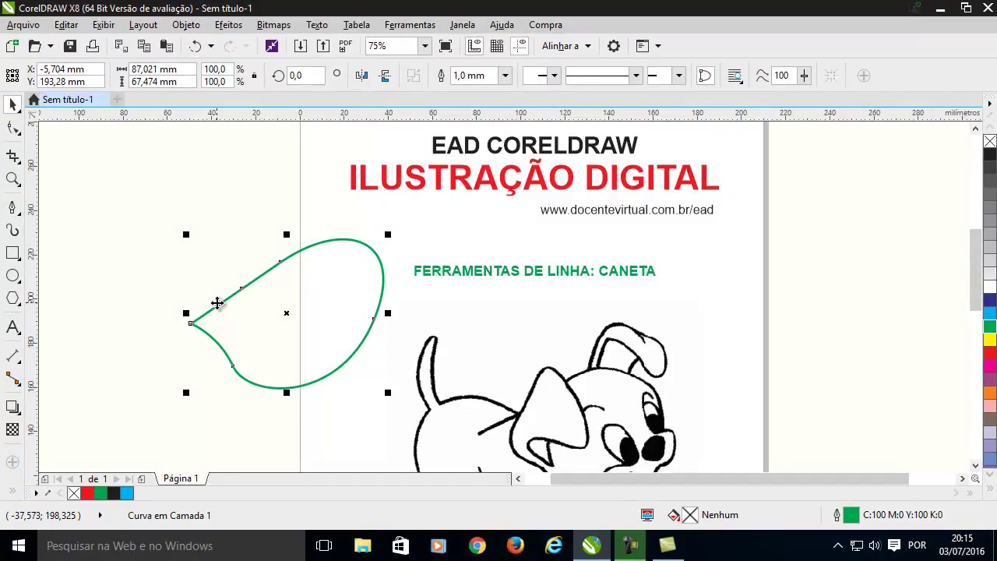
key(Delete)
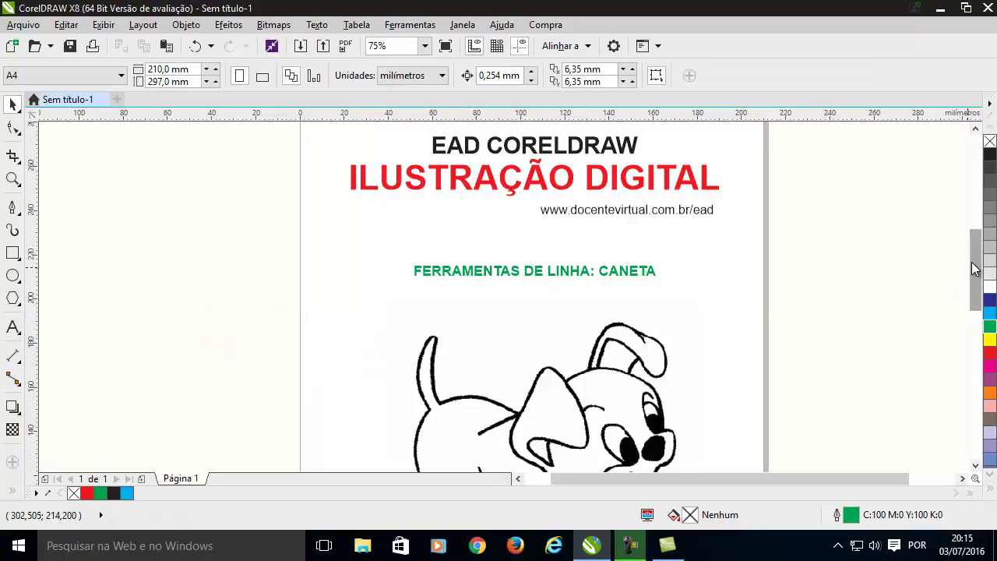
Move the dog bitmap slightly up and to the left below the green heading and deselect it
scroll(962, 286, down, 3)
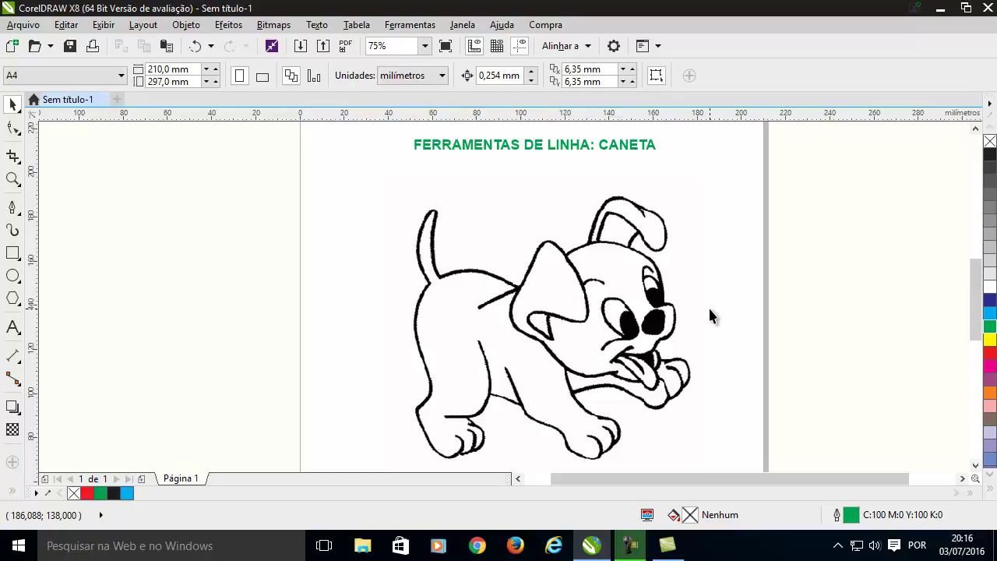
drag(601, 325, 591, 313)
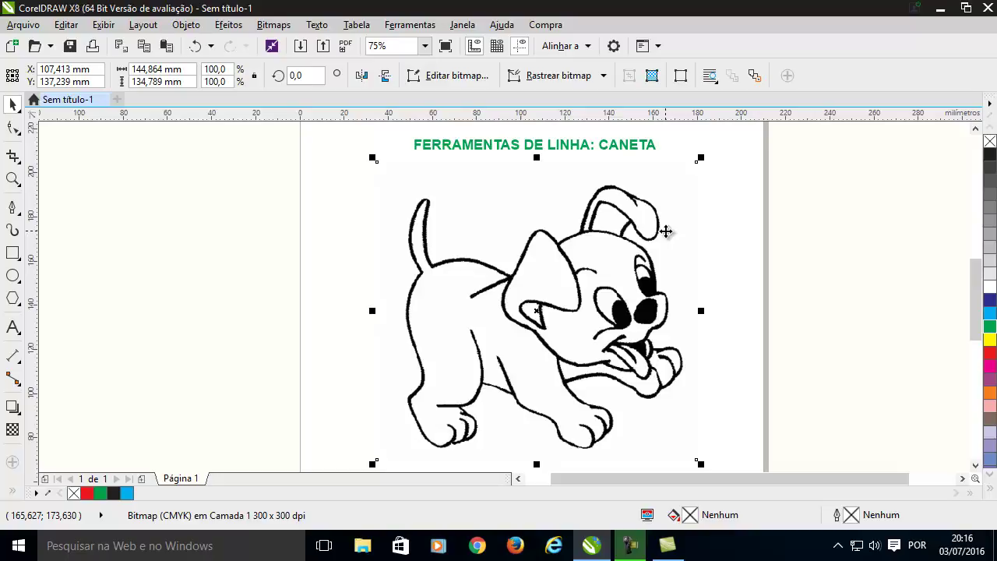
click(141, 211)
Trace the dog's back and continue to the ear tip with the Pen tool, about 48 by 23 mm, and delete the curve
click(13, 208)
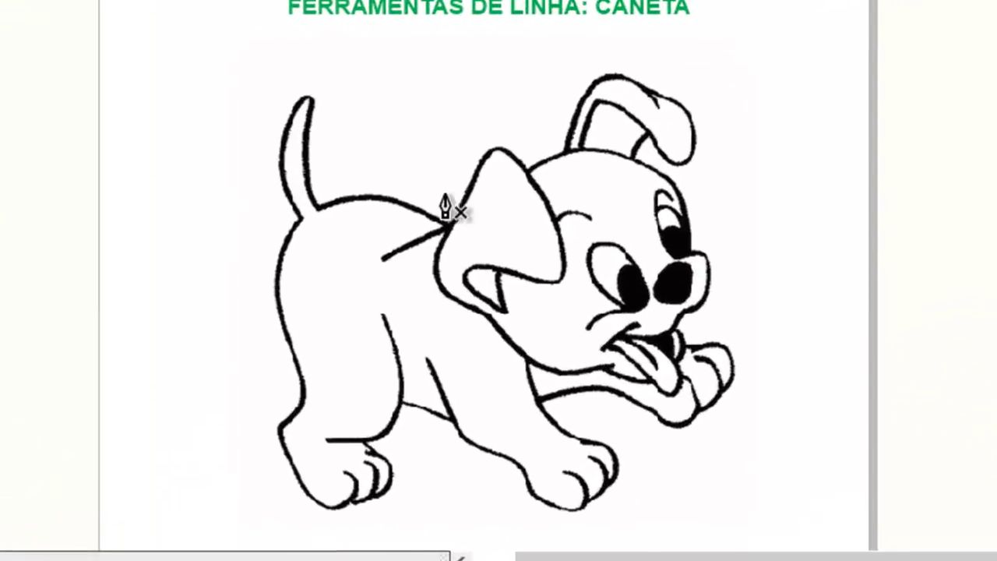
scroll(446, 206, up, 2)
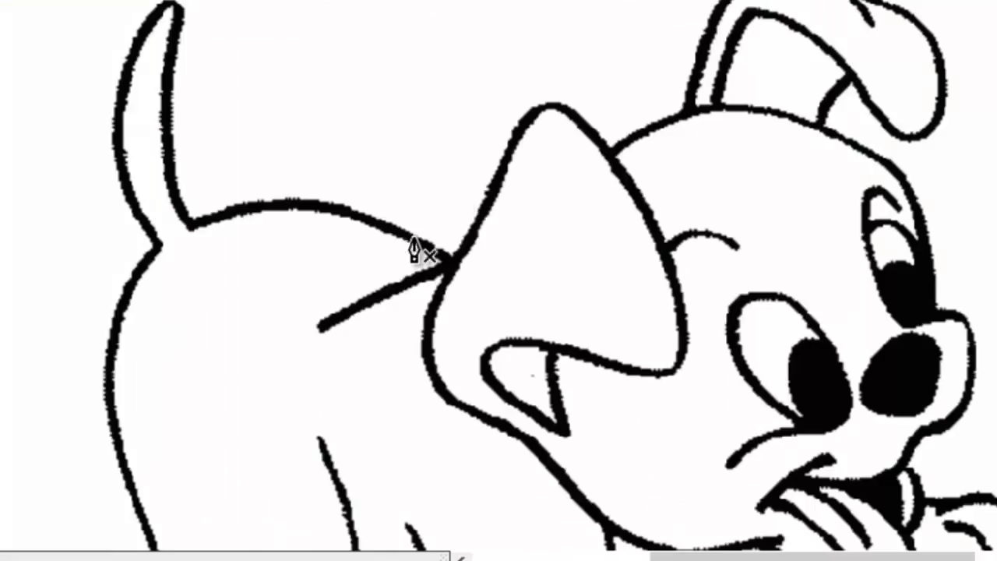
click(193, 224)
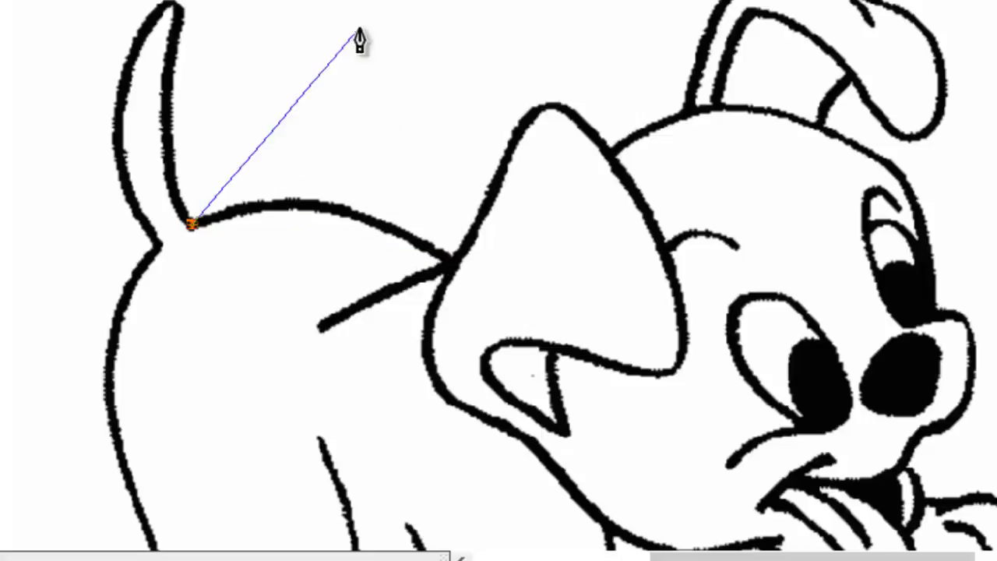
drag(448, 258, 611, 379)
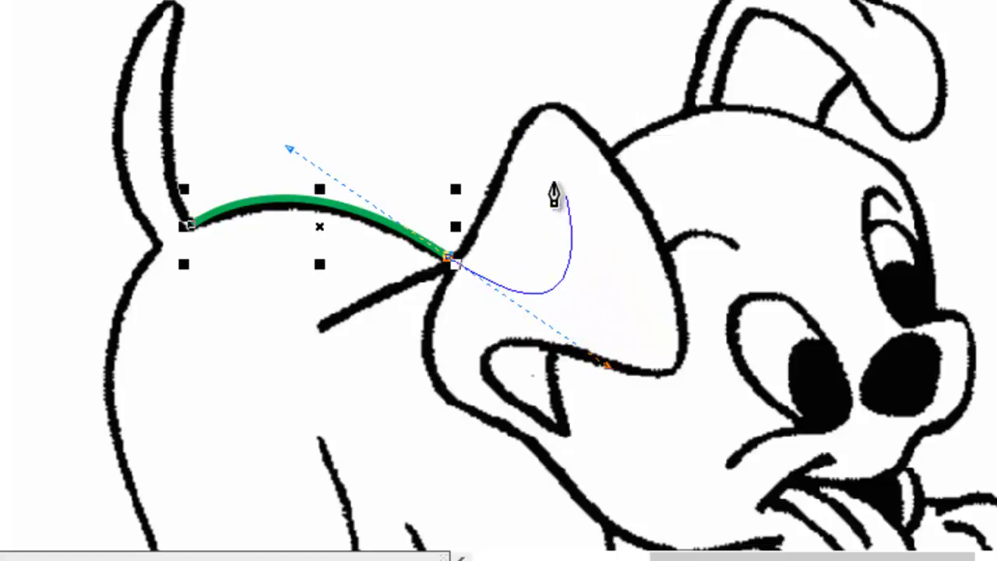
click(520, 120)
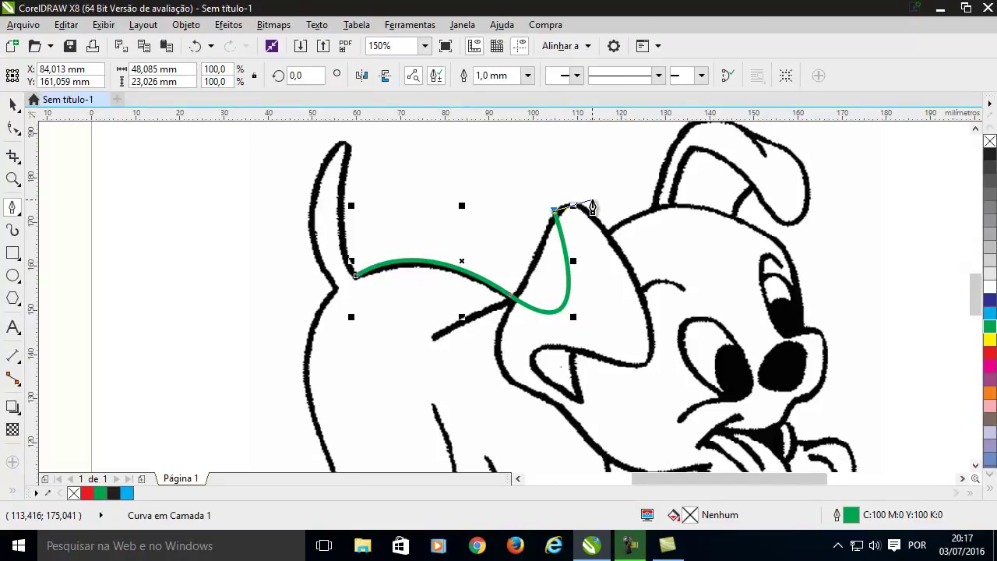
key(space)
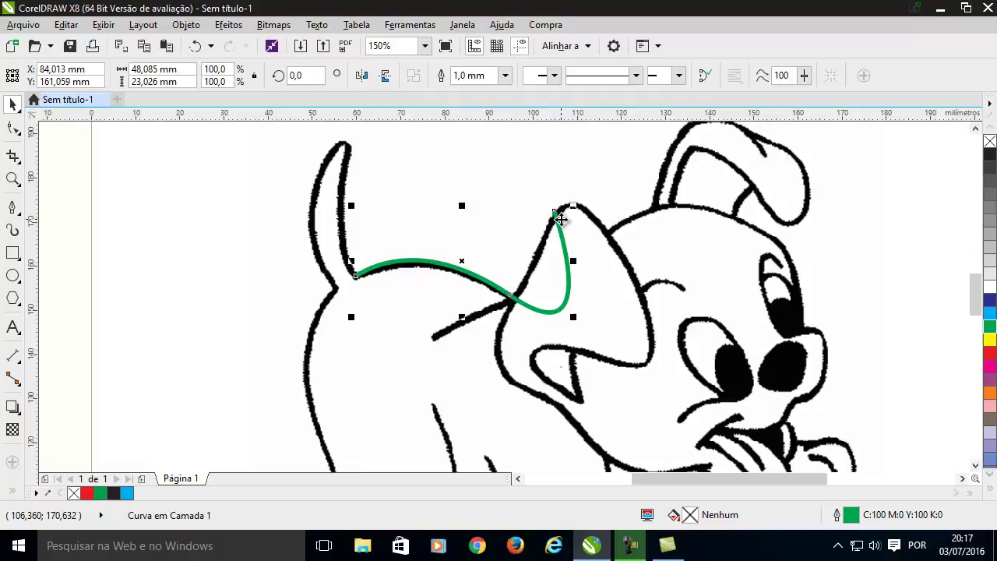
key(Delete)
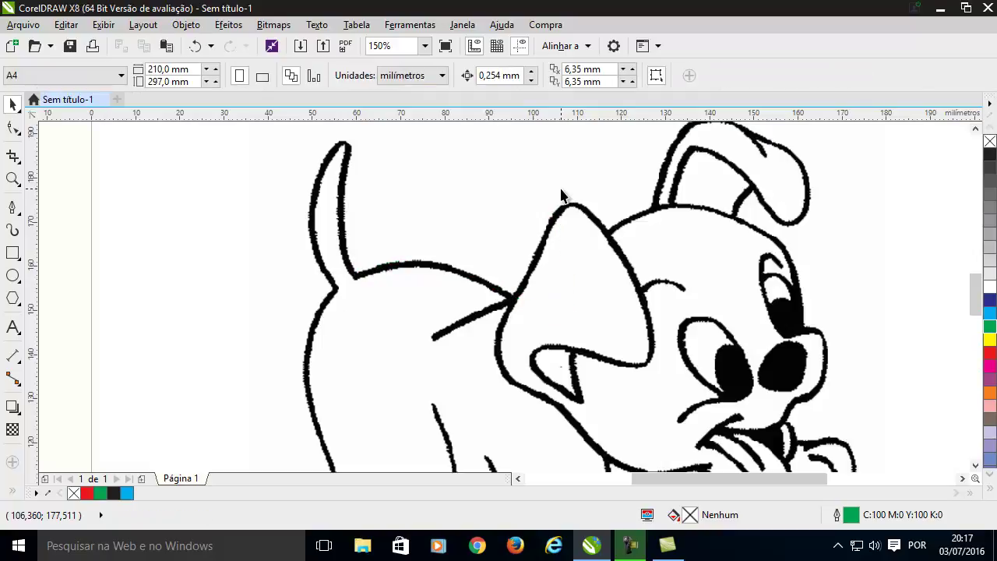
Trace the dog's back and the ear's front edge with the Bézier tool, making a cusp where they meet, and delete the curve
click(11, 206)
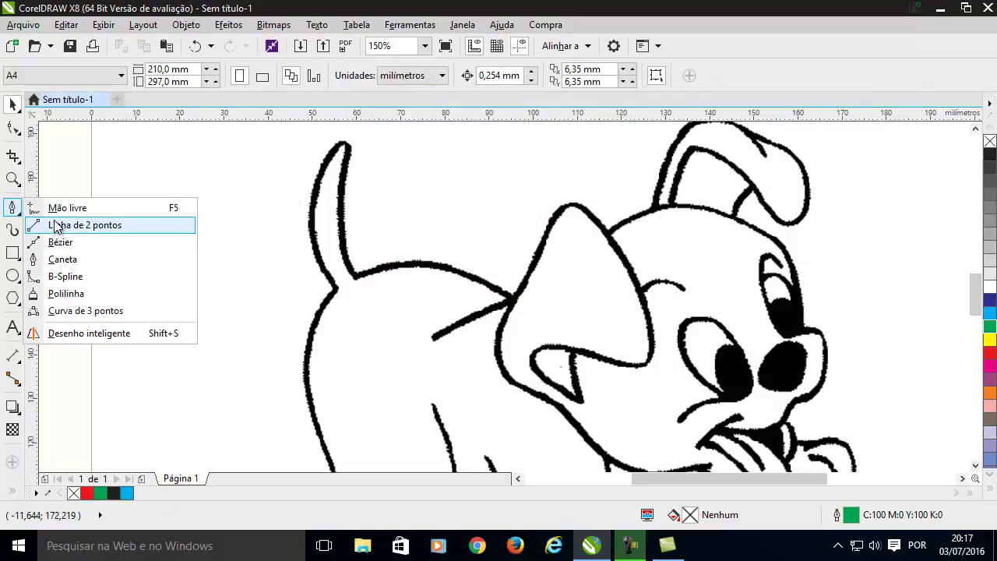
click(56, 226)
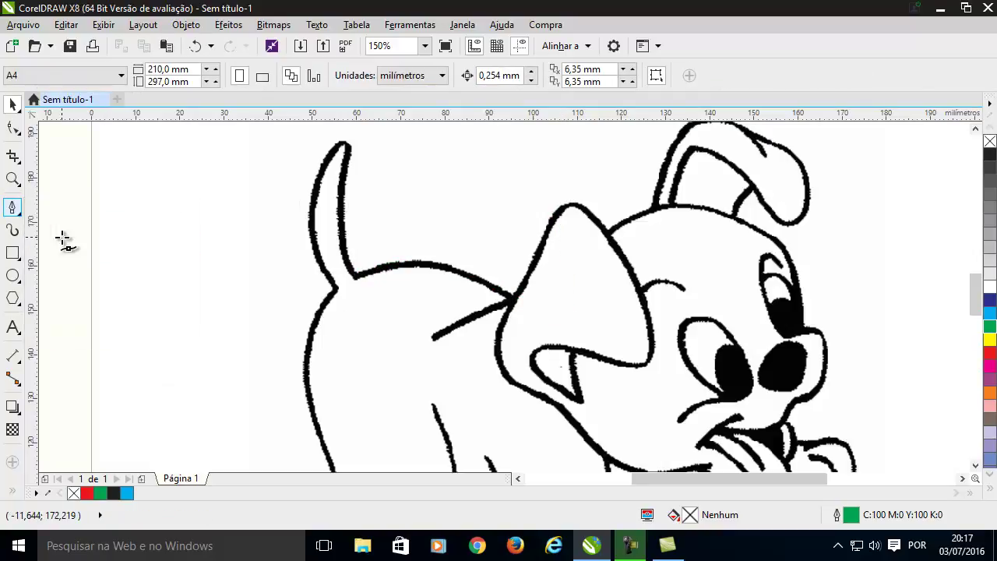
click(356, 275)
mouse_move(511, 293)
mouse_down()
mouse_move(605, 347)
mouse_move(641, 350)
mouse_up()
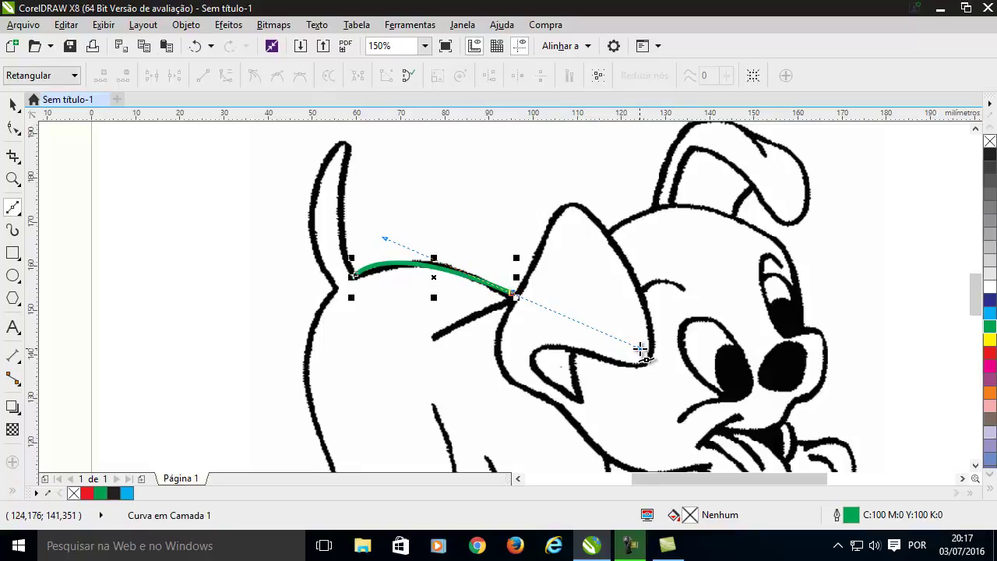
click(513, 294)
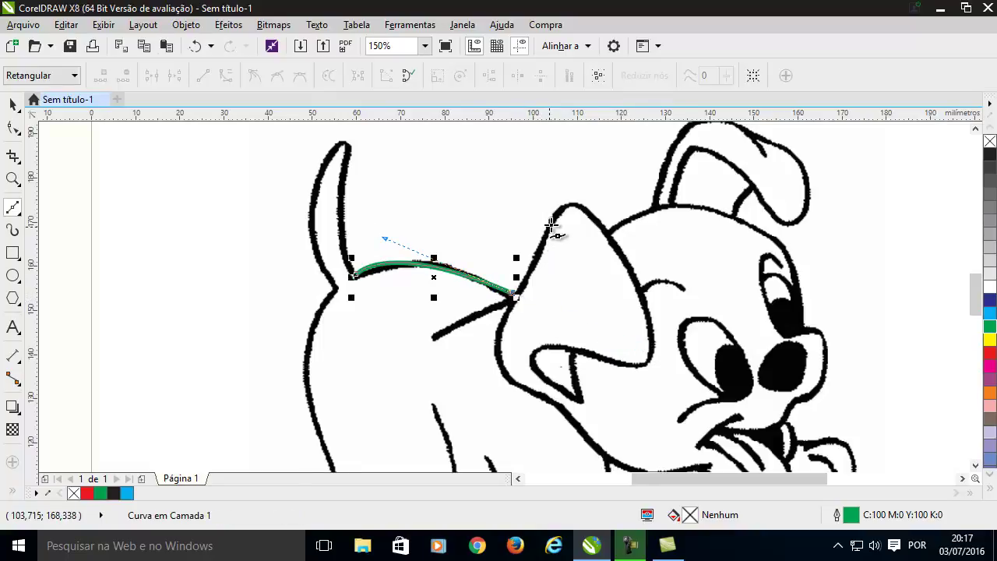
mouse_move(550, 212)
mouse_down()
mouse_move(562, 207)
mouse_move(552, 194)
mouse_up()
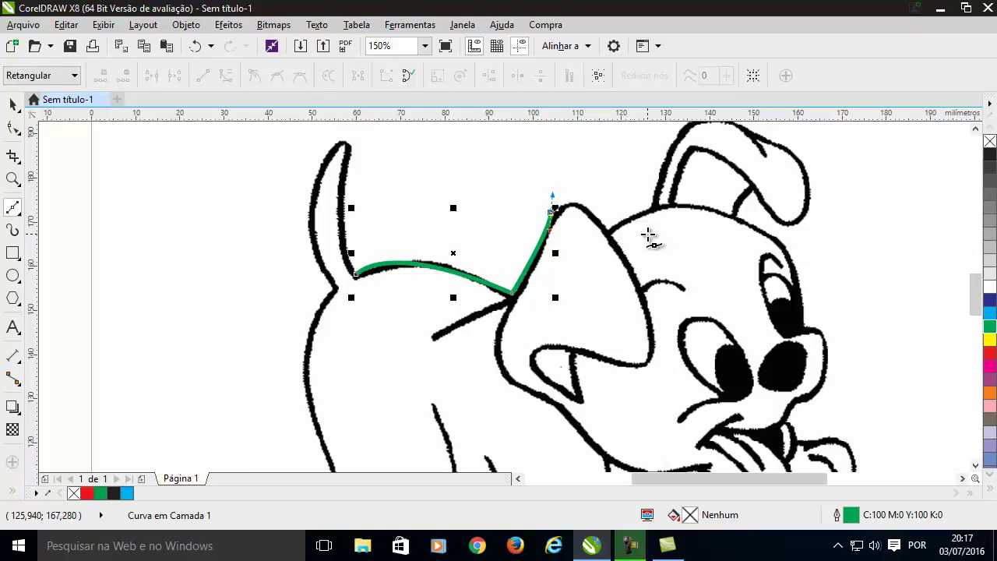
key(Delete)
Move the dog bitmap straight down to the page's lower edge to free the area under the green heading
scroll(648, 236, down, 3)
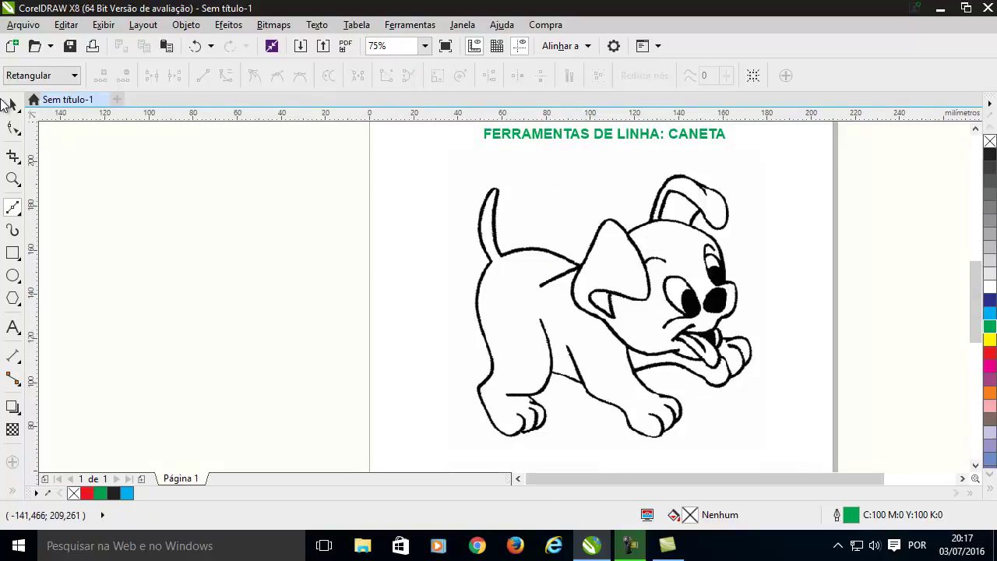
key(space)
scroll(467, 280, down, 4)
scroll(531, 284, up, 2)
click(468, 309)
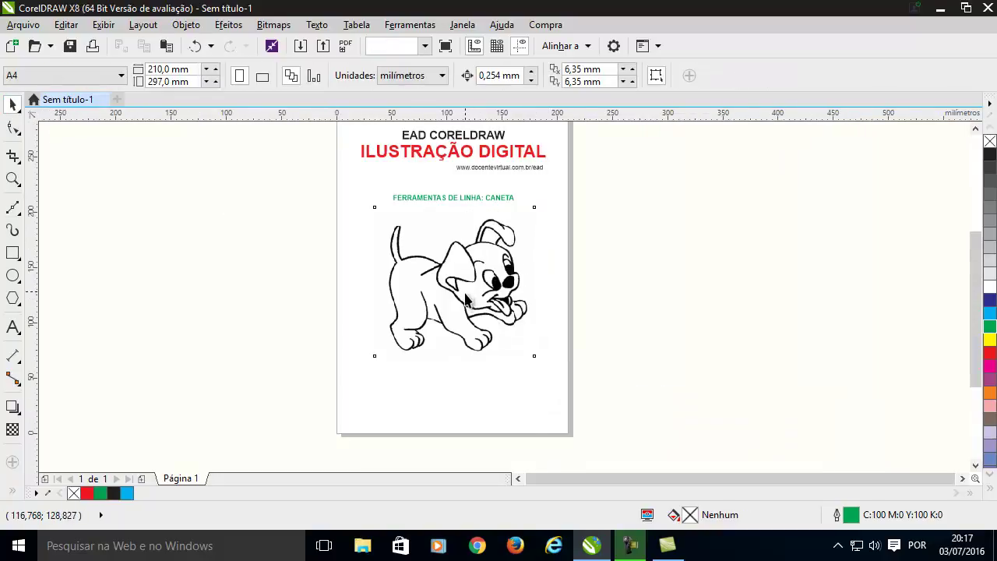
drag(468, 309, 467, 415)
click(444, 269)
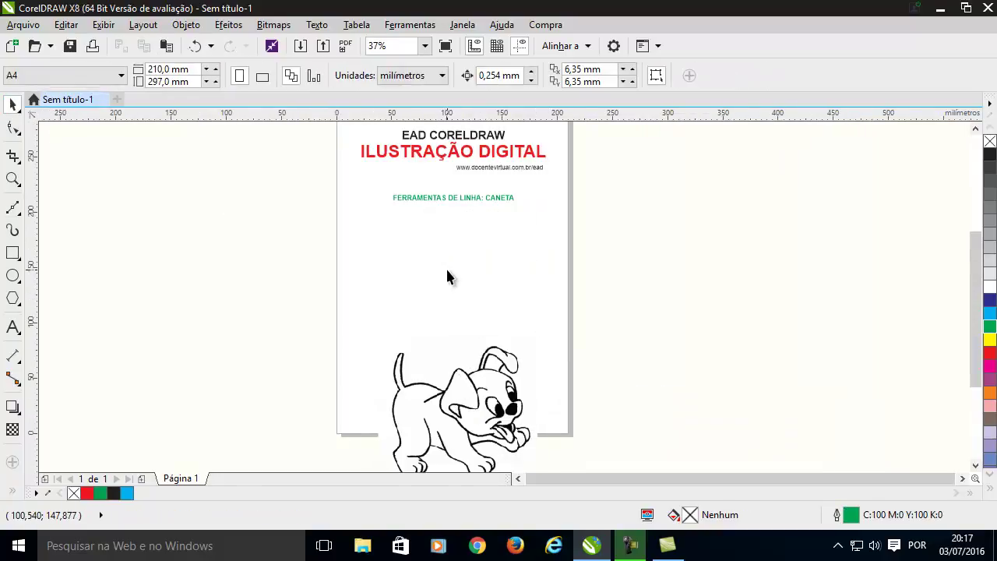
Place three horizontal guidelines across the empty area above the dog, at about 187, 156 and 128 mm
drag(974, 278, 969, 297)
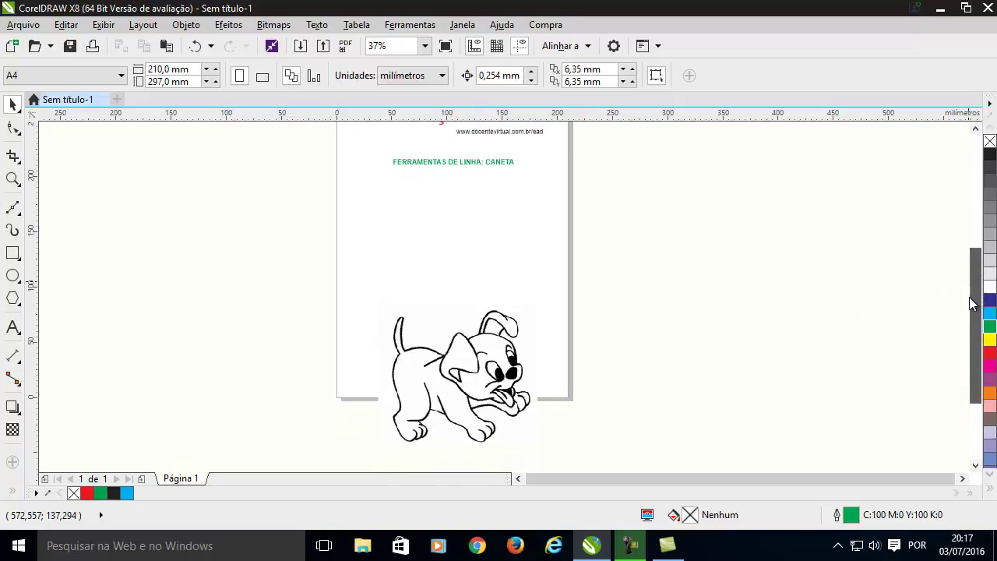
scroll(477, 229, up, 2)
drag(373, 115, 376, 224)
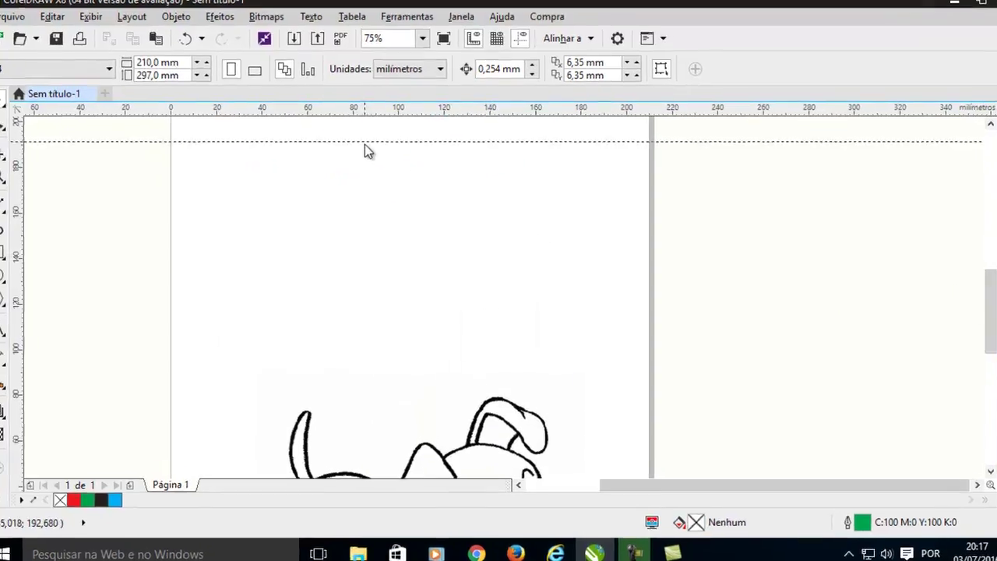
drag(328, 203, 328, 201)
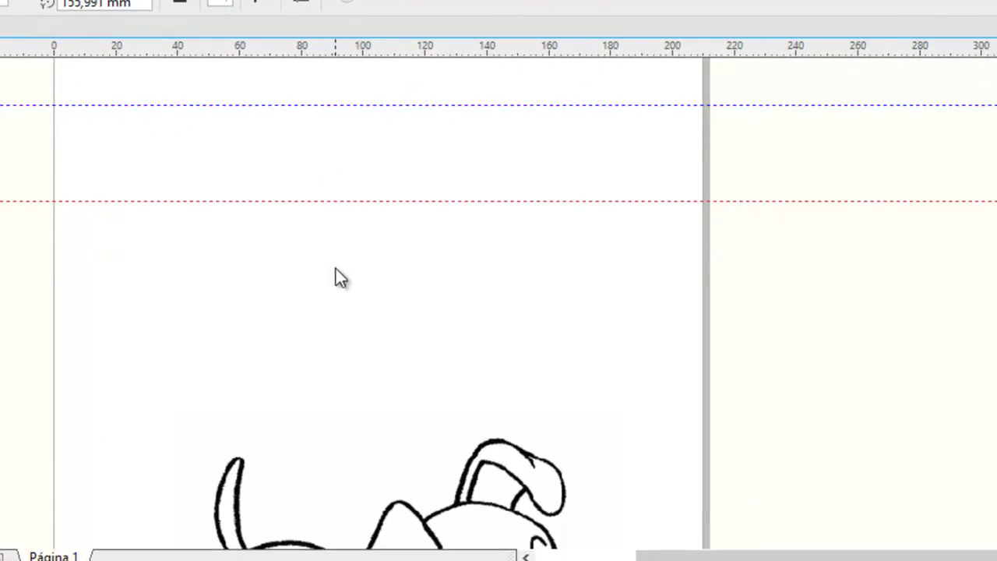
drag(335, 269, 335, 287)
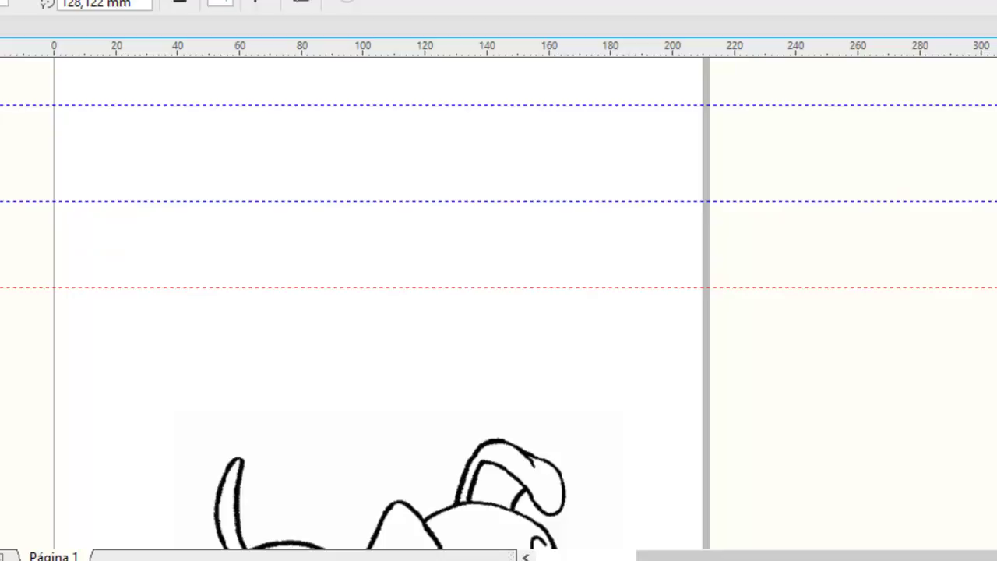
Place three vertical guidelines at about 62, 81 and 118 mm and check the snapping options for guidelines
drag(2, 249, 244, 261)
drag(2, 257, 304, 264)
drag(3, 265, 416, 270)
click(592, 2)
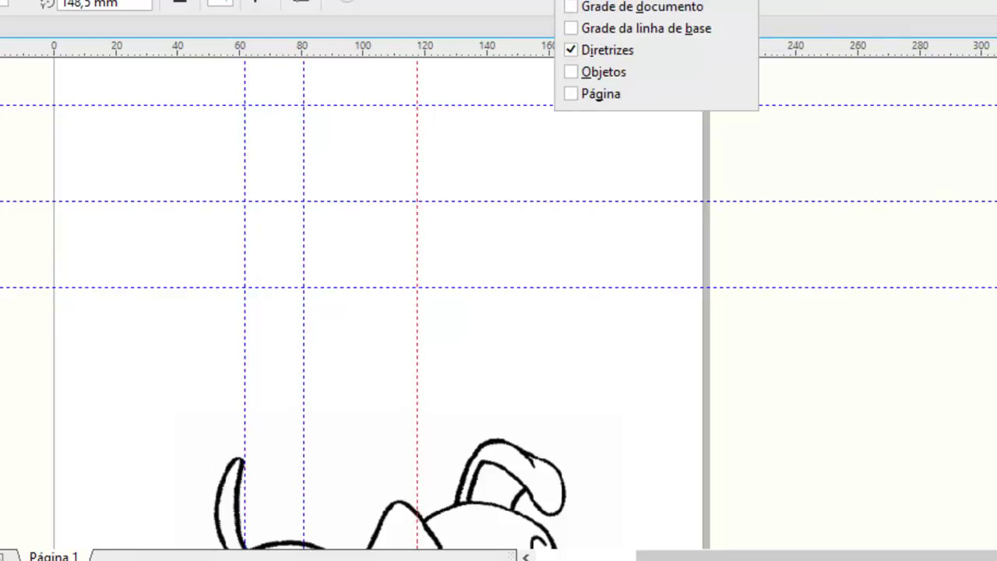
click(473, 90)
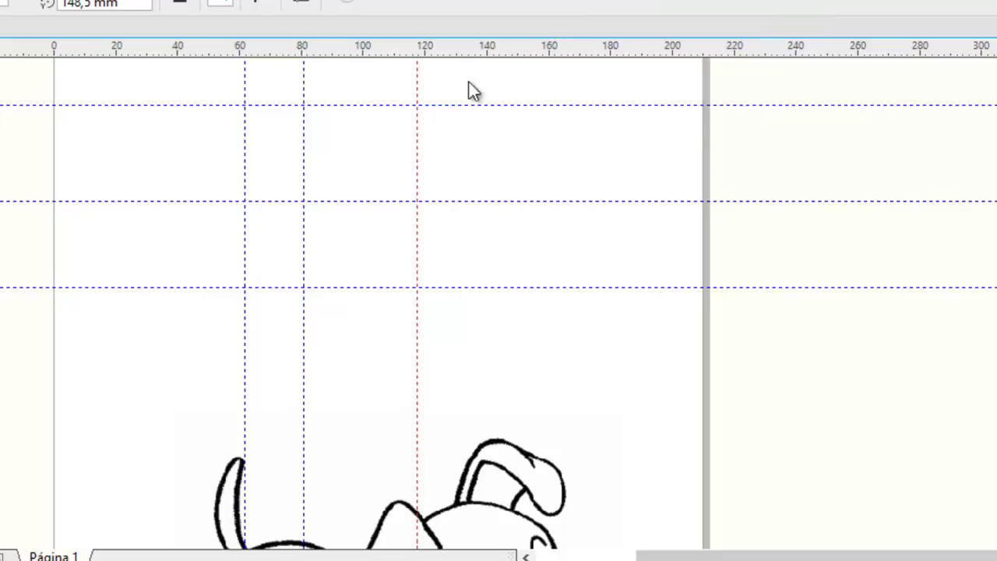
Draw a Pen curve from the lower-left guideline intersection through the middle one, its handle pulled to the upper-right intersection, ending at the lower-right one
click(2, 176)
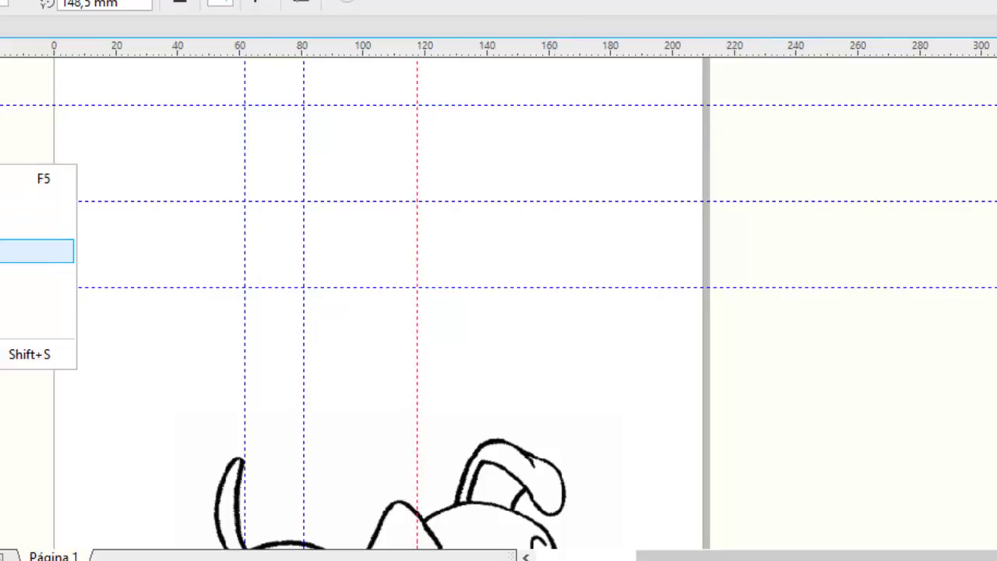
click(7, 251)
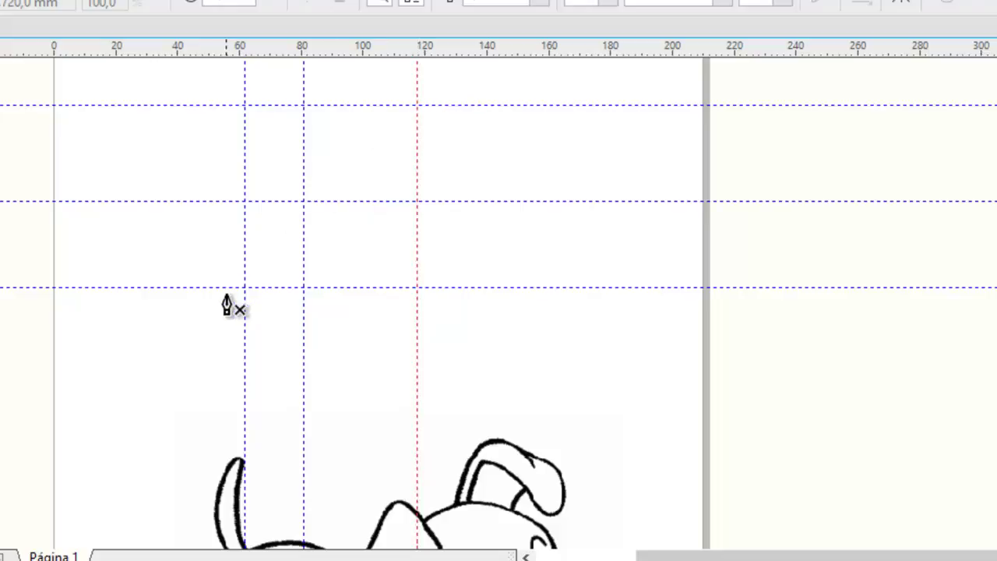
click(243, 286)
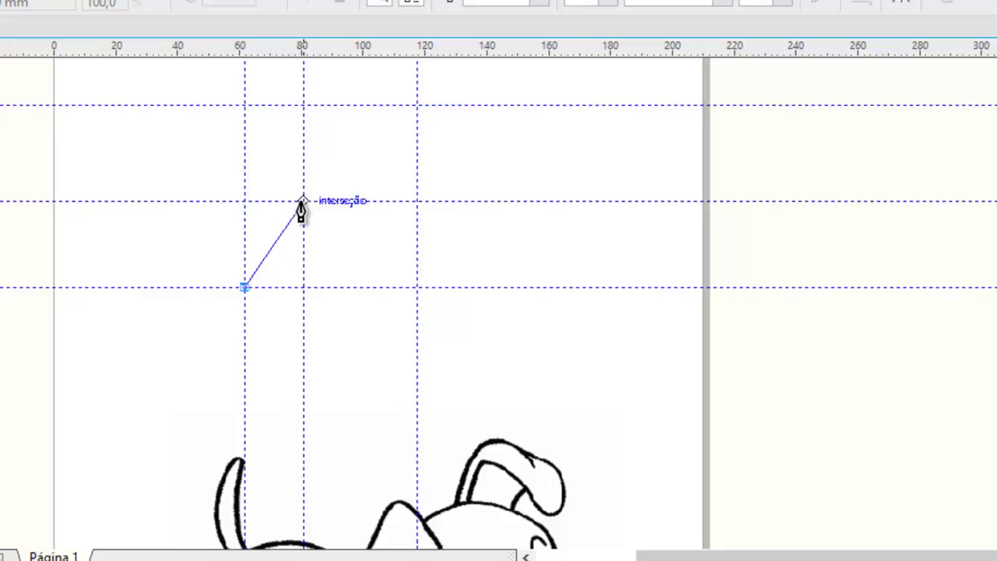
drag(303, 201, 415, 105)
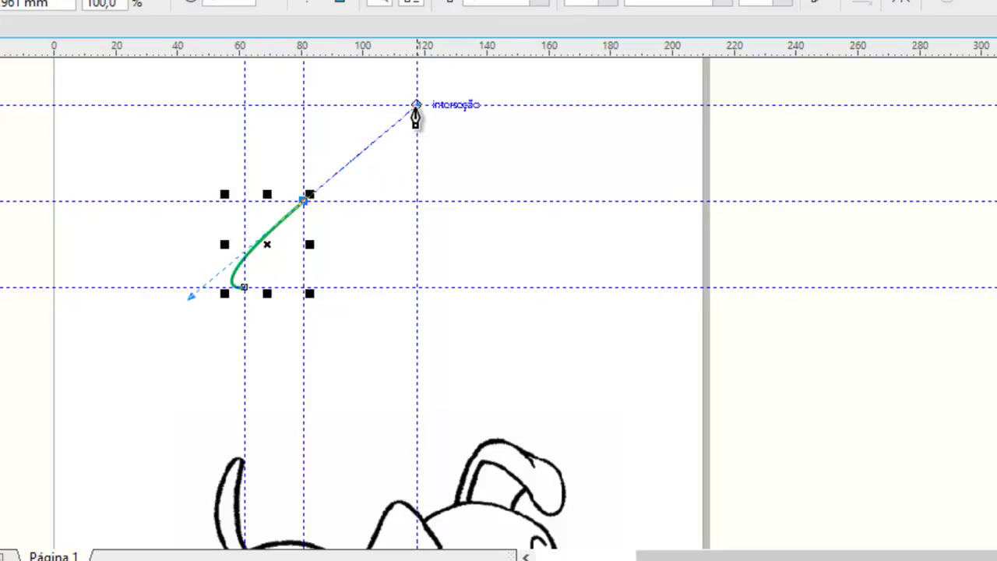
click(416, 286)
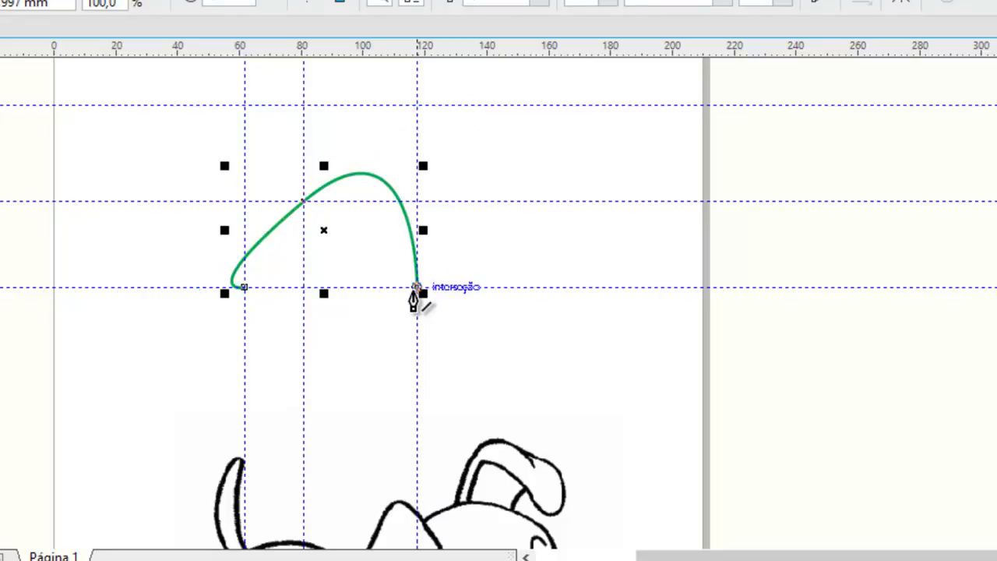
key(space)
click(154, 285)
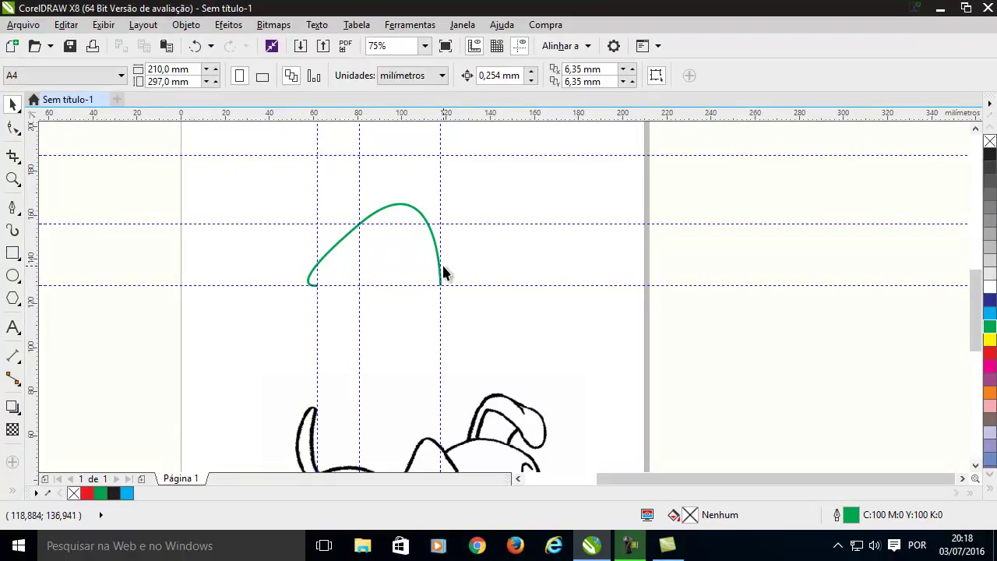
Set the default outline colour for graphics to red and redraw the green curve with the Bézier tool through the same guideline intersections
click(988, 351)
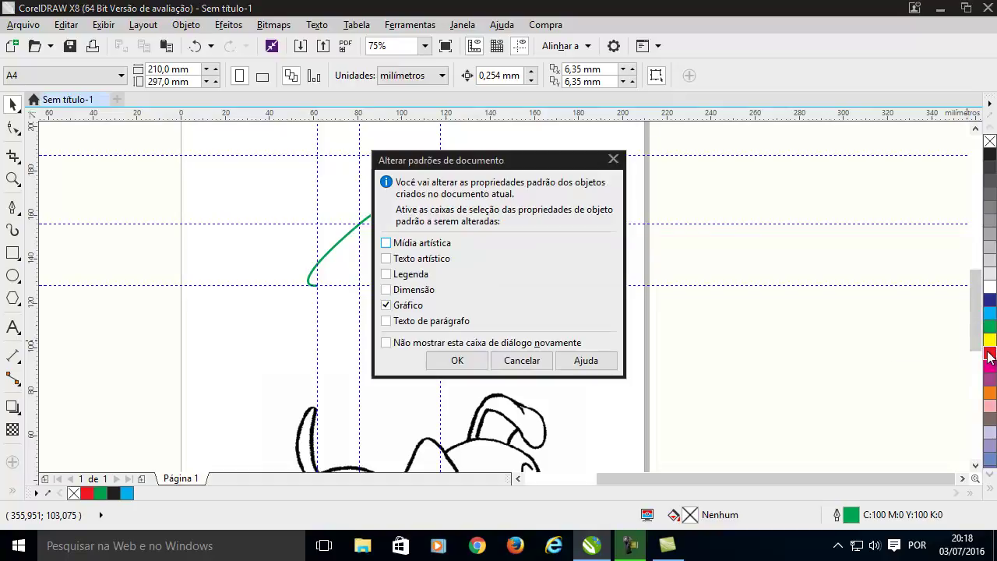
click(460, 360)
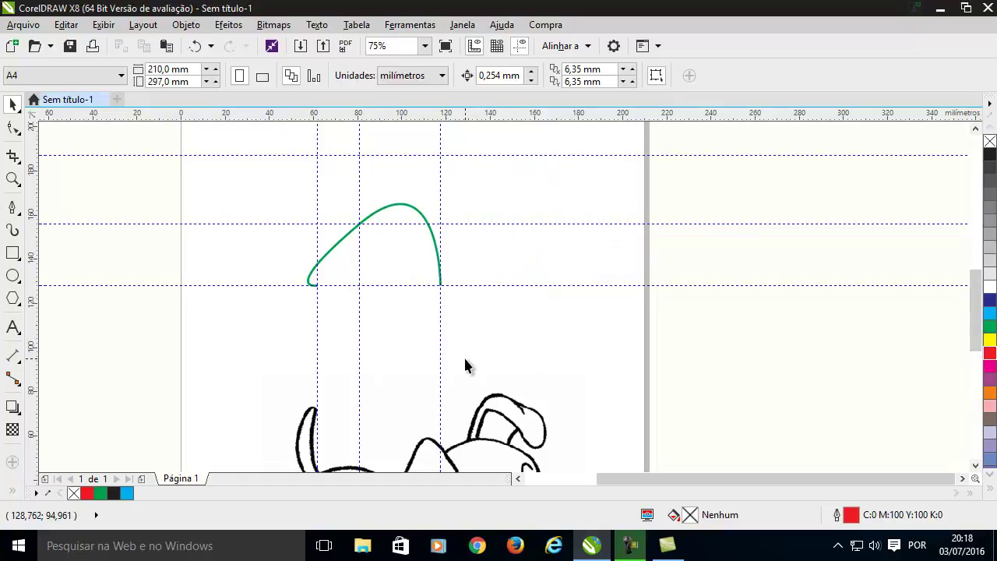
click(12, 212)
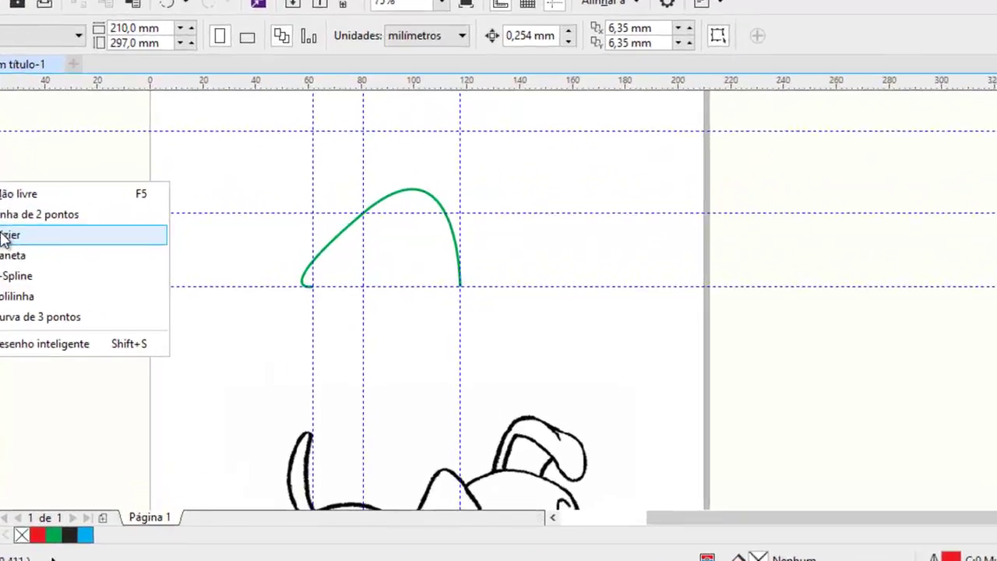
click(60, 241)
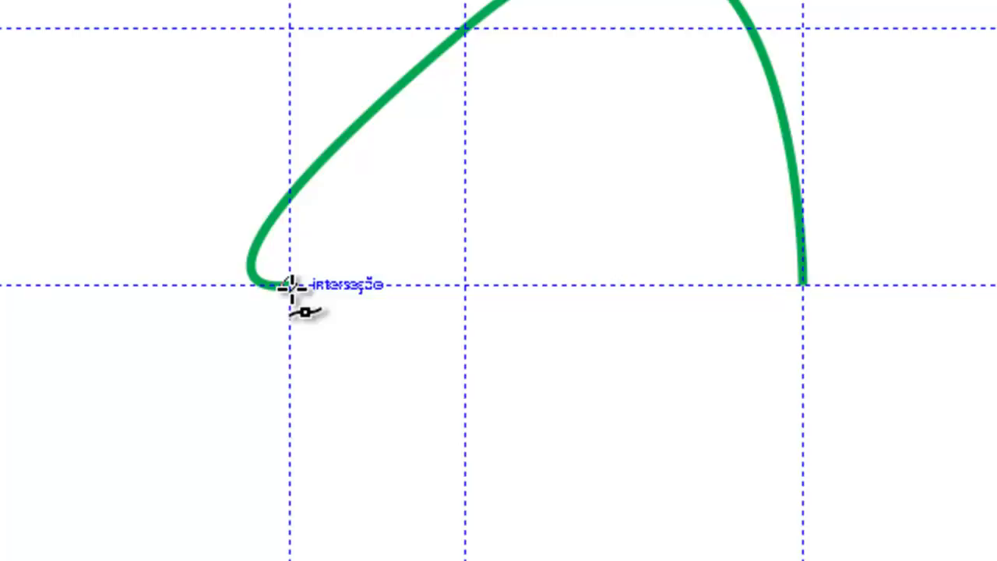
click(290, 285)
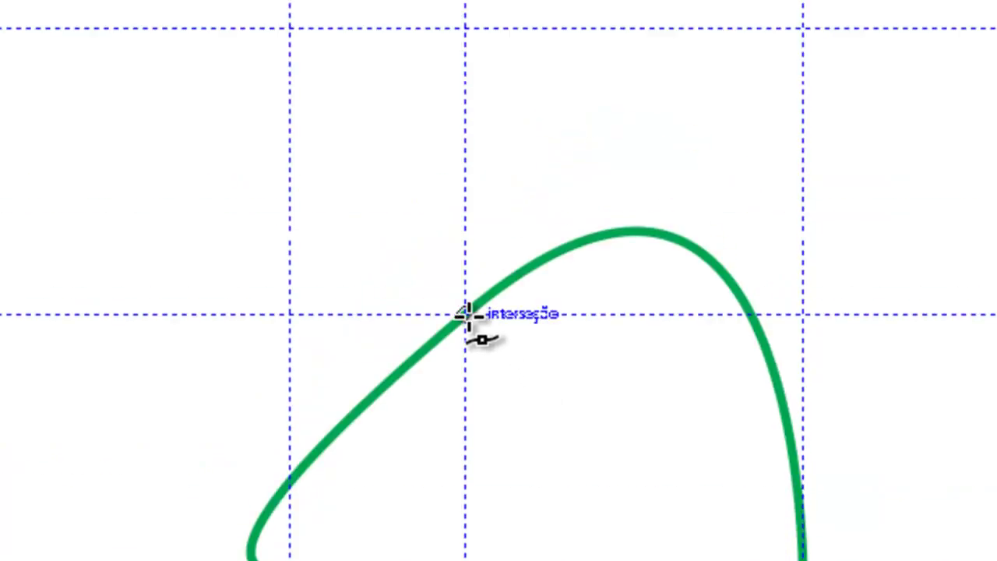
drag(466, 314, 803, 30)
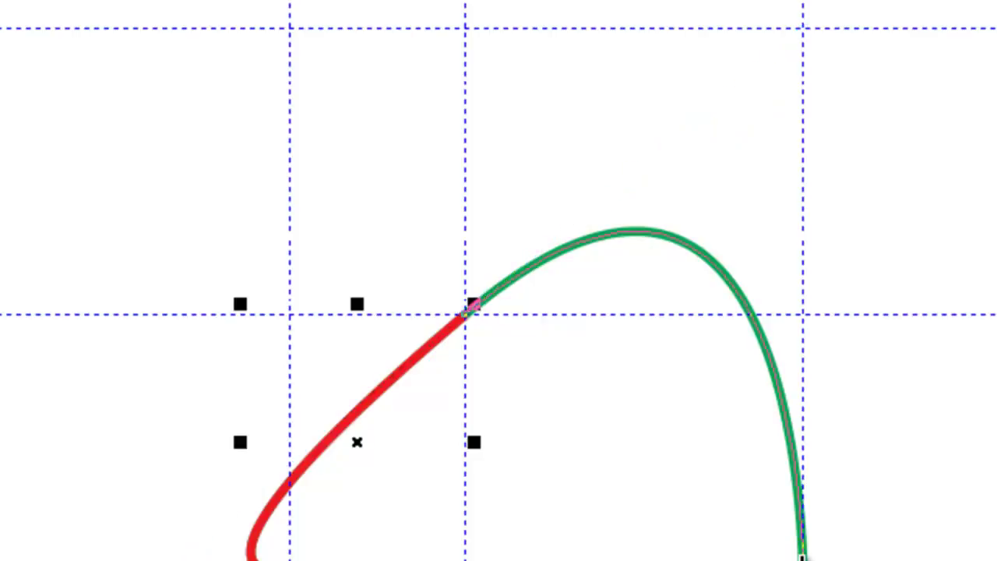
click(802, 559)
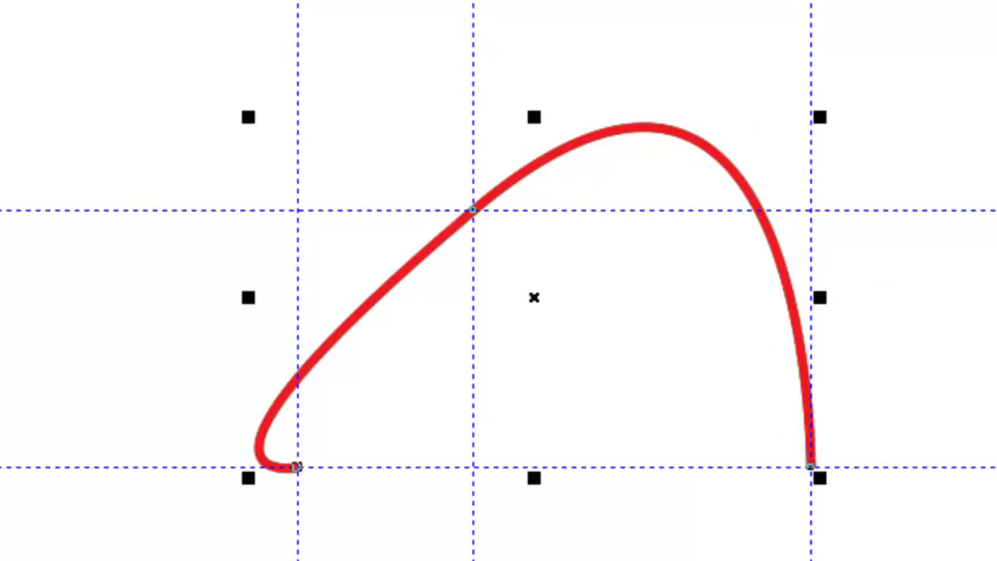
click(31, 317)
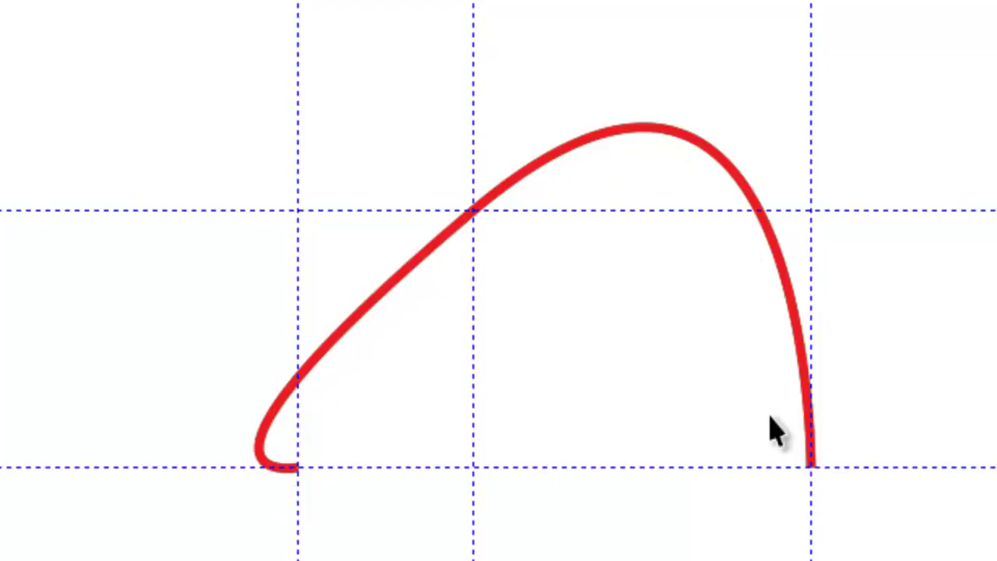
Move the red curve about 7 mm straight down to compare it with the green one, and delete both curves
drag(803, 340, 787, 402)
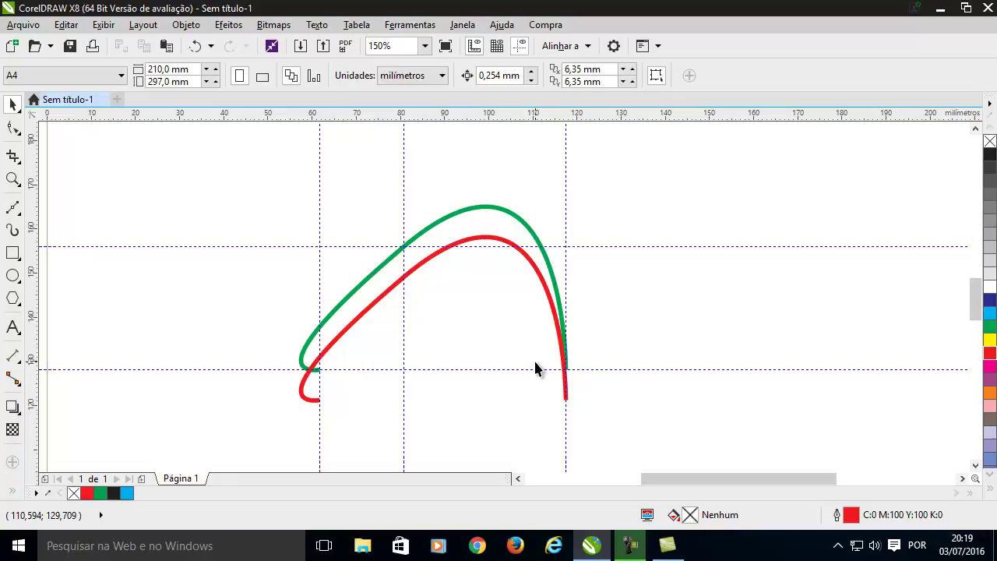
click(552, 278)
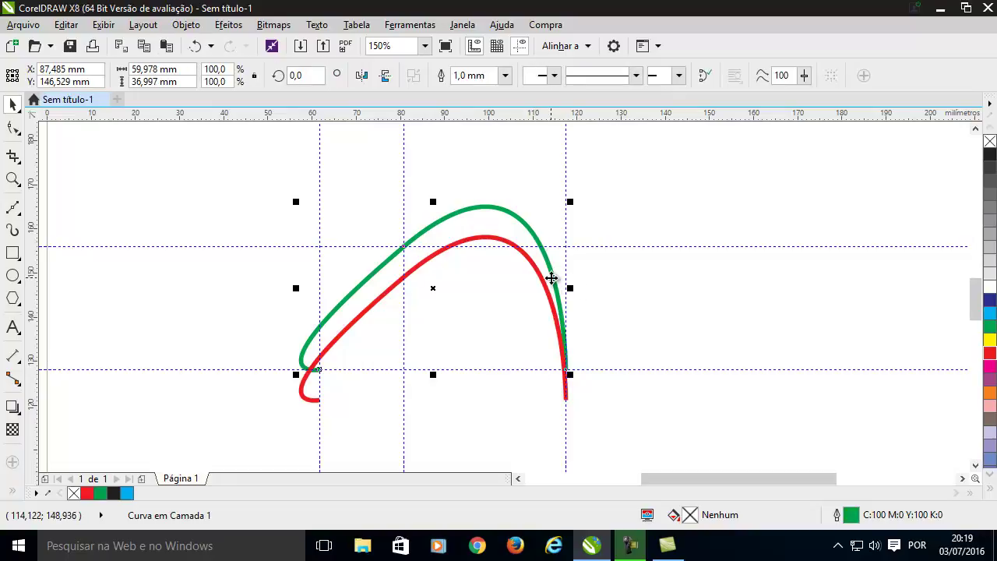
key(Delete)
click(546, 297)
key(Delete)
Delete all three vertical and all three horizontal guidelines
scroll(576, 304, down, 1)
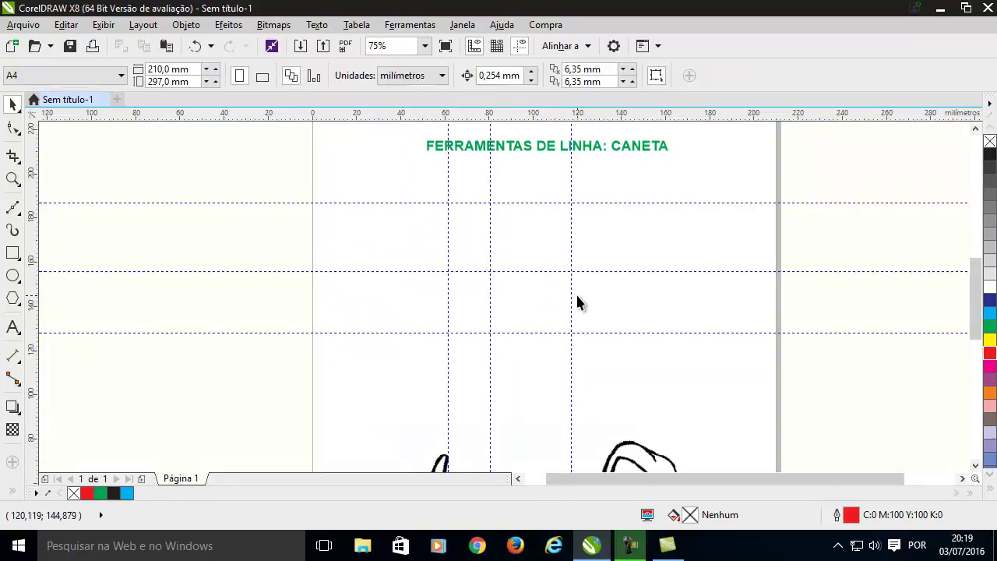
scroll(578, 302, down, 2)
scroll(580, 386, up, 1)
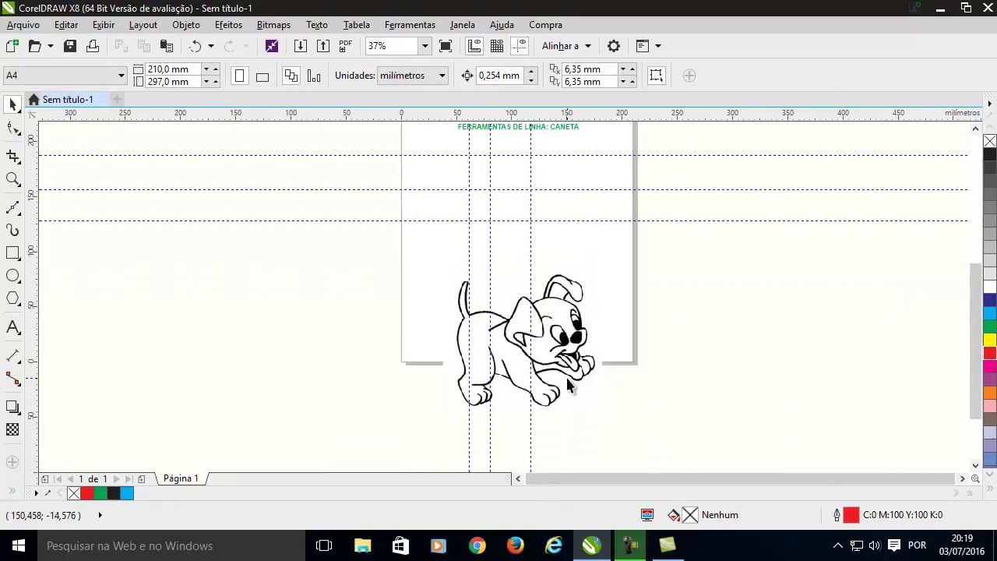
click(469, 251)
key(Delete)
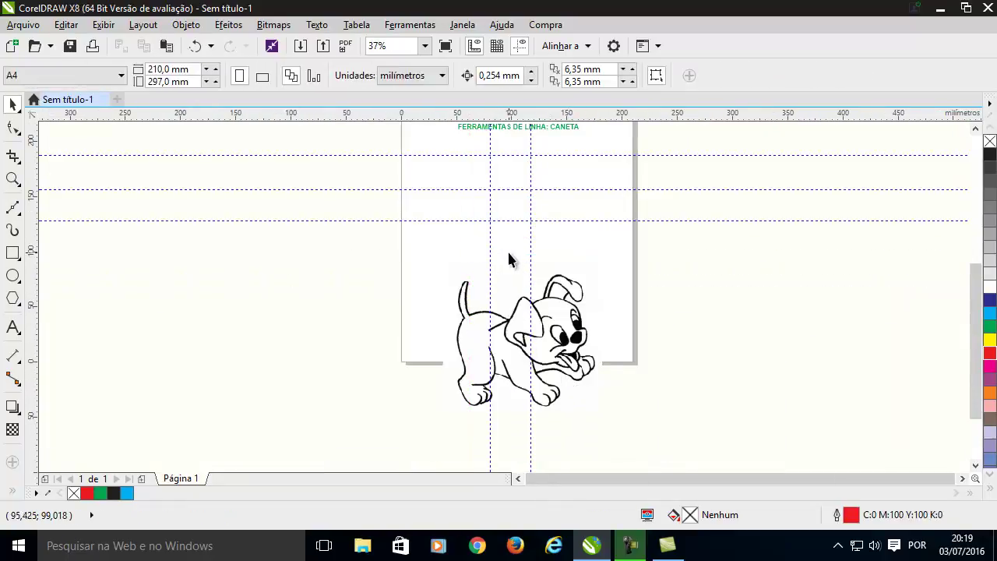
click(490, 248)
key(Delete)
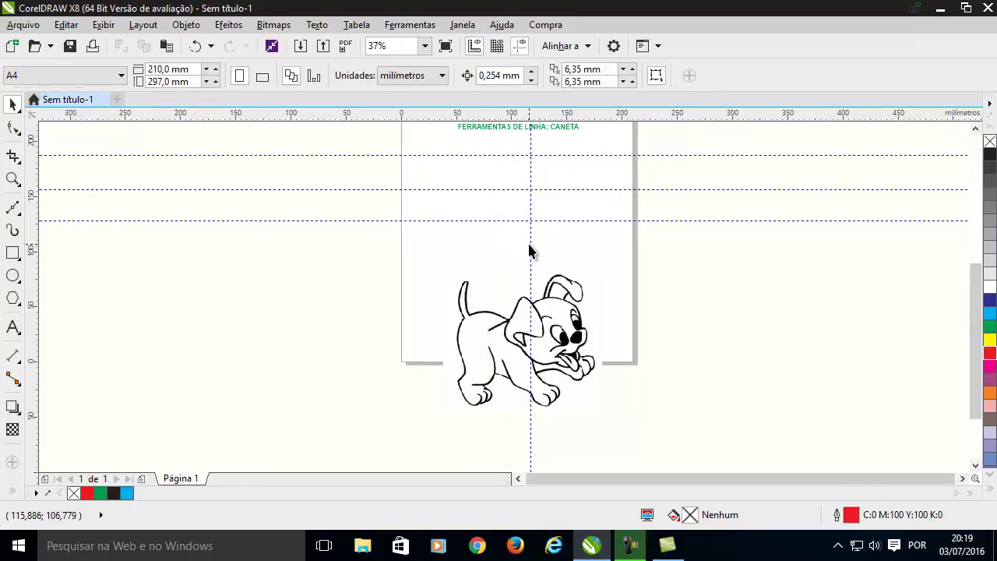
click(530, 244)
key(Delete)
click(545, 220)
key(Delete)
click(547, 189)
key(Delete)
click(542, 155)
key(Delete)
Move the dog bitmap straight up to just below the green heading and deselect it
drag(550, 317, 548, 208)
scroll(487, 208, down, 1)
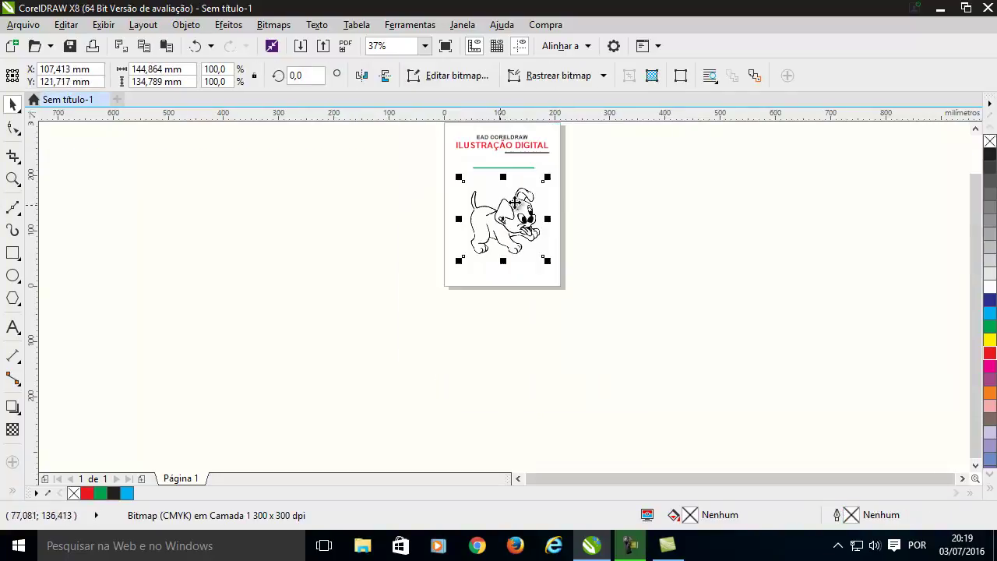
scroll(556, 160, up, 1)
scroll(634, 265, up, 1)
scroll(572, 323, down, 1)
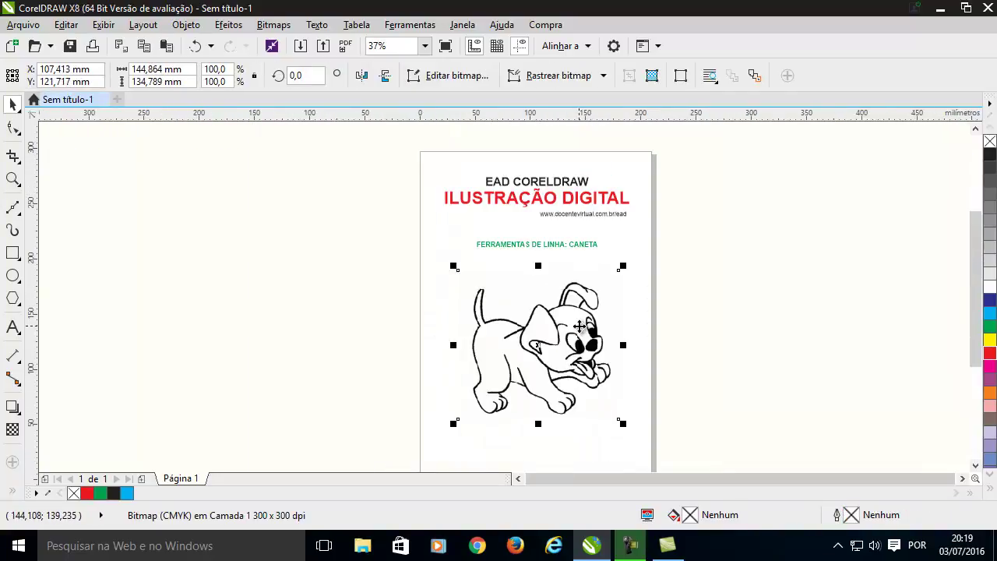
scroll(597, 336, up, 1)
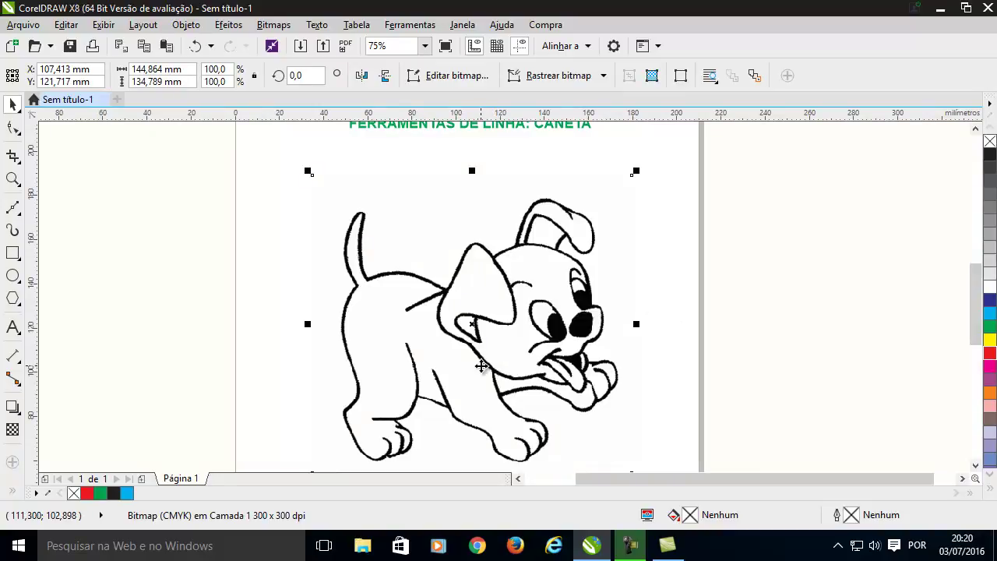
click(258, 287)
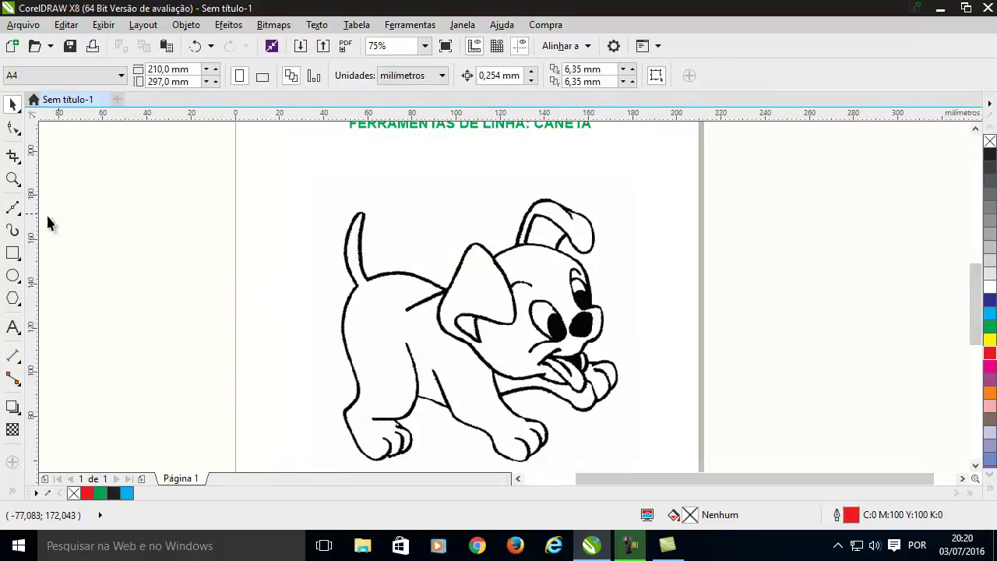
Trace the dog's upper contour with straight Pen segments from the tail base over the back, front ear and head to the raised ear's top
click(17, 214)
click(67, 259)
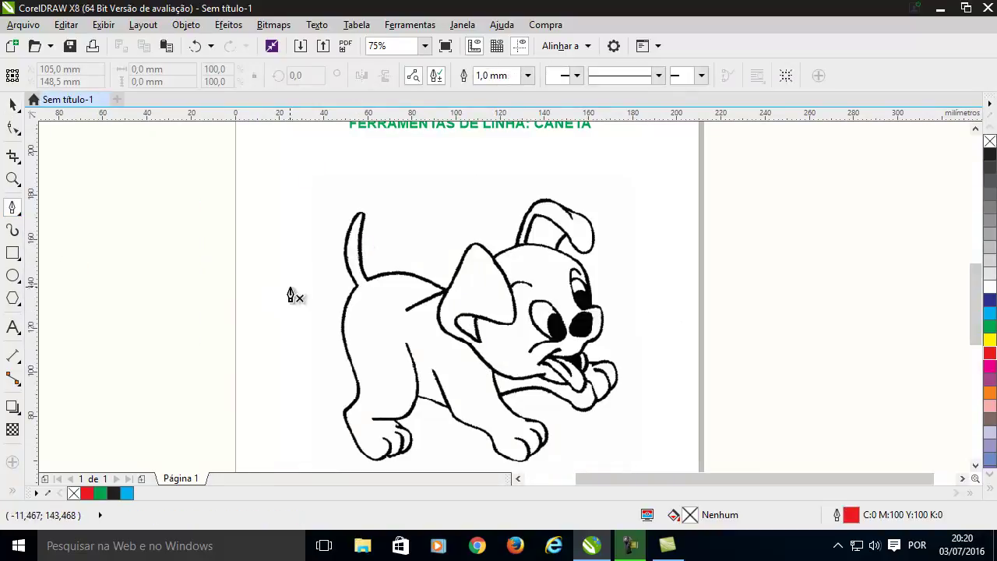
scroll(370, 290, up, 1)
click(377, 273)
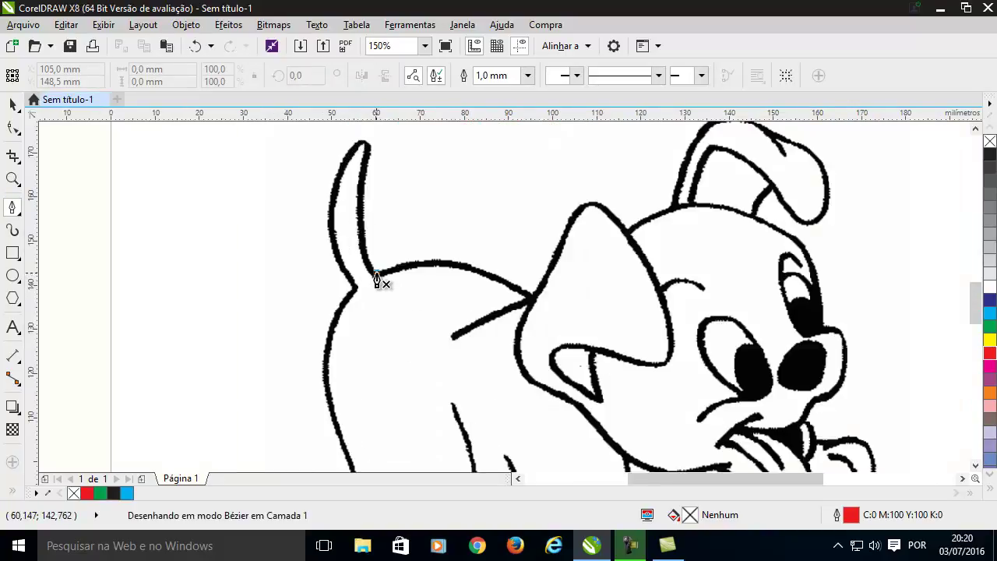
click(531, 295)
click(571, 215)
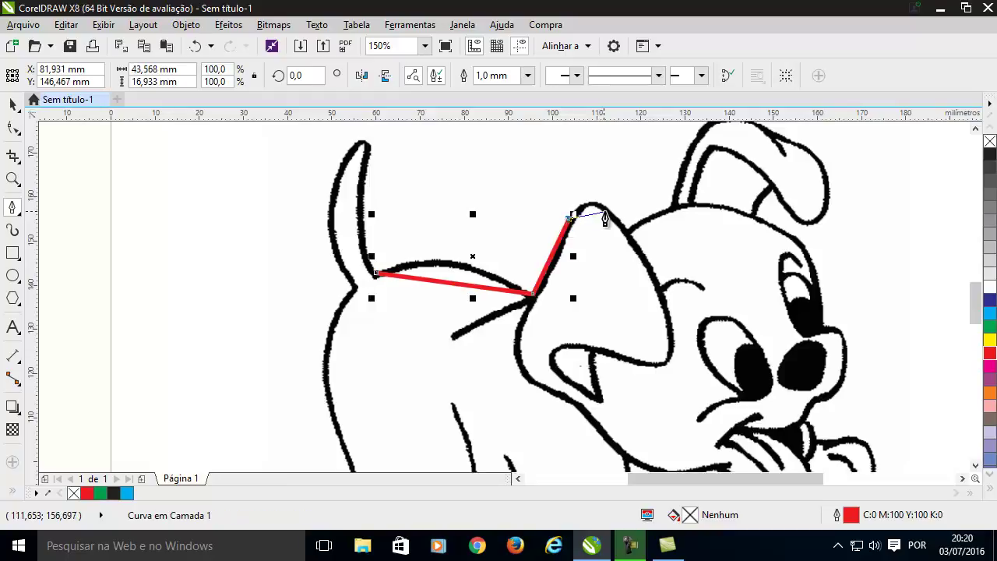
click(610, 211)
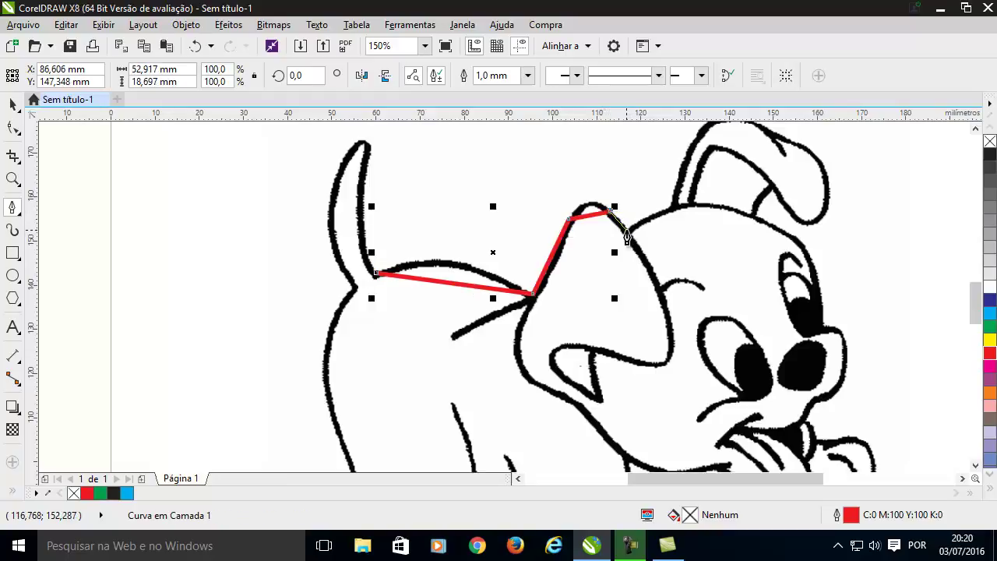
click(626, 230)
click(673, 206)
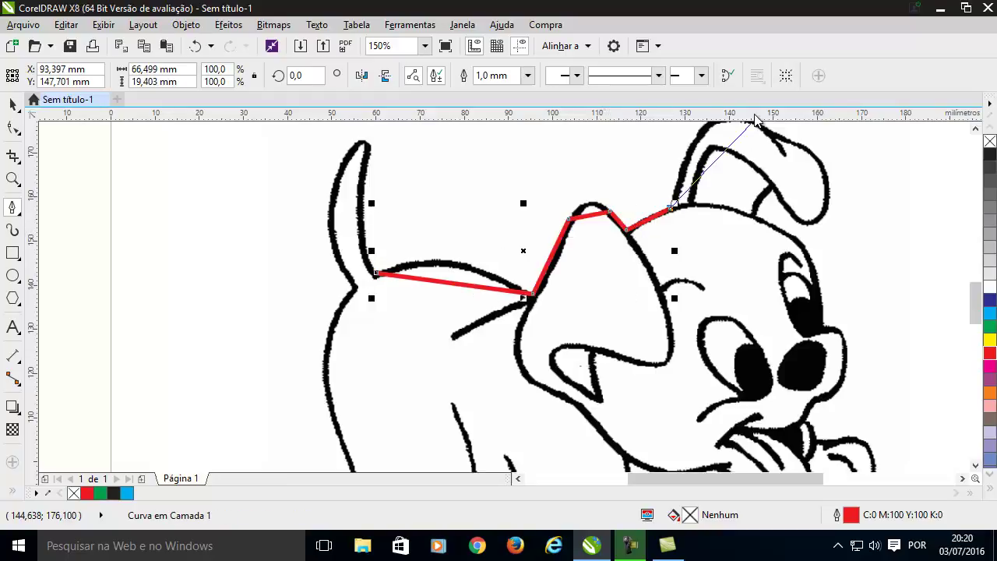
click(699, 131)
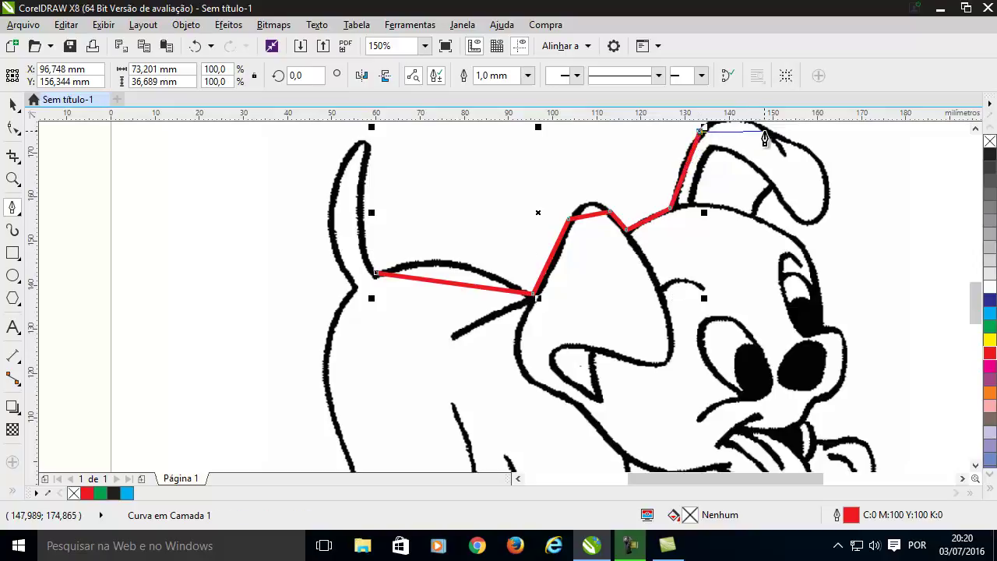
click(765, 130)
key(space)
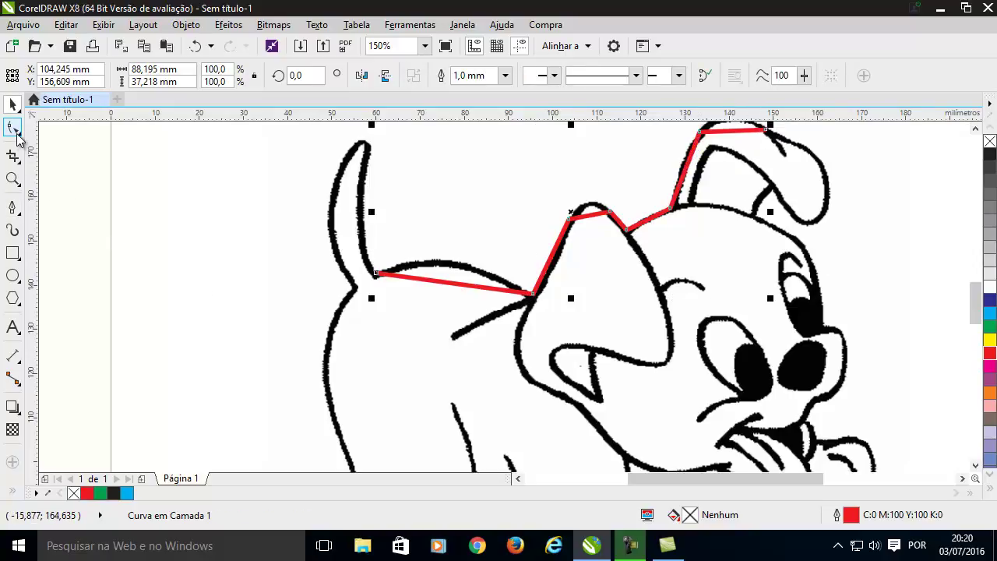
Convert the red line's segments to curves and bend the first segment upward along the dog's back
click(14, 131)
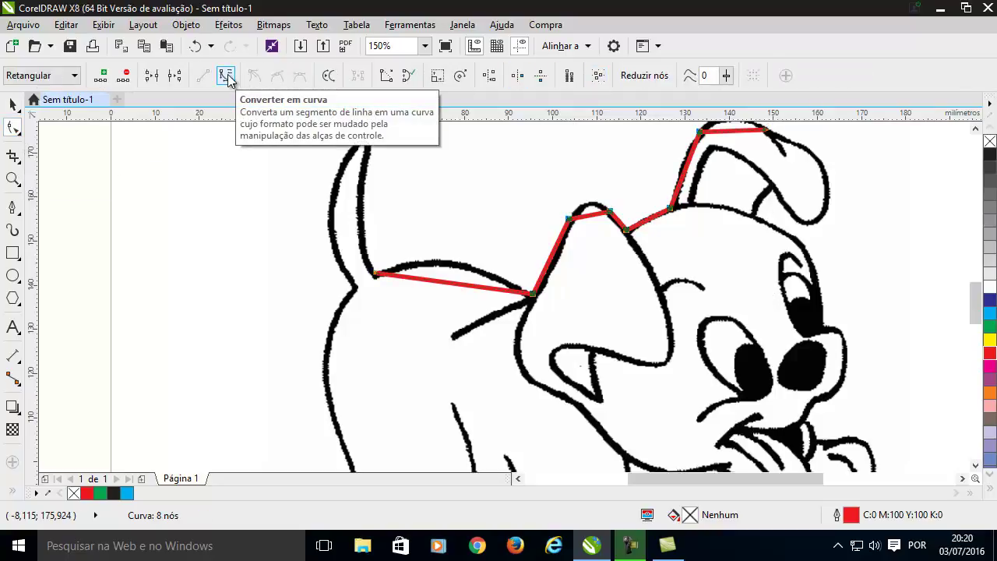
click(225, 76)
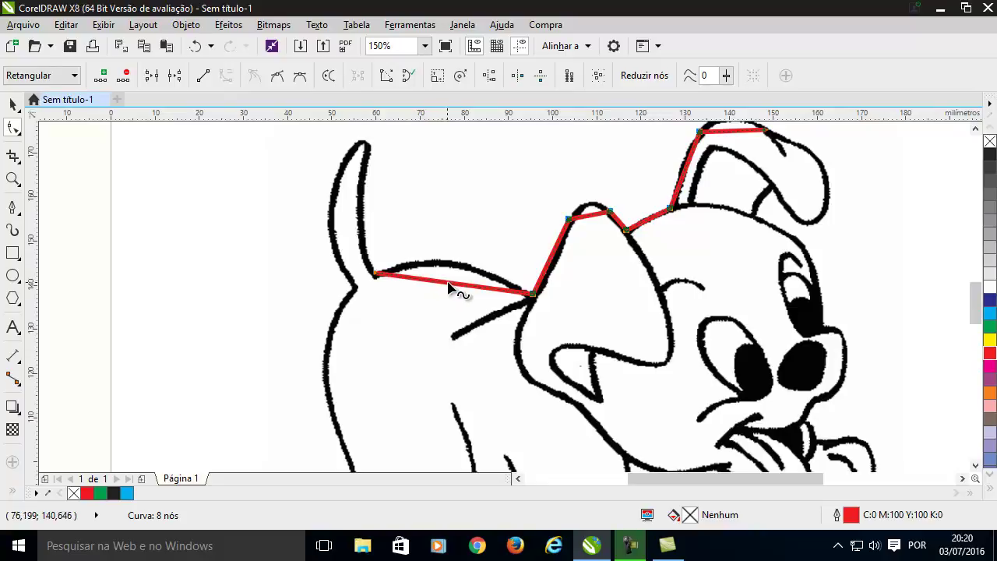
drag(451, 284, 450, 260)
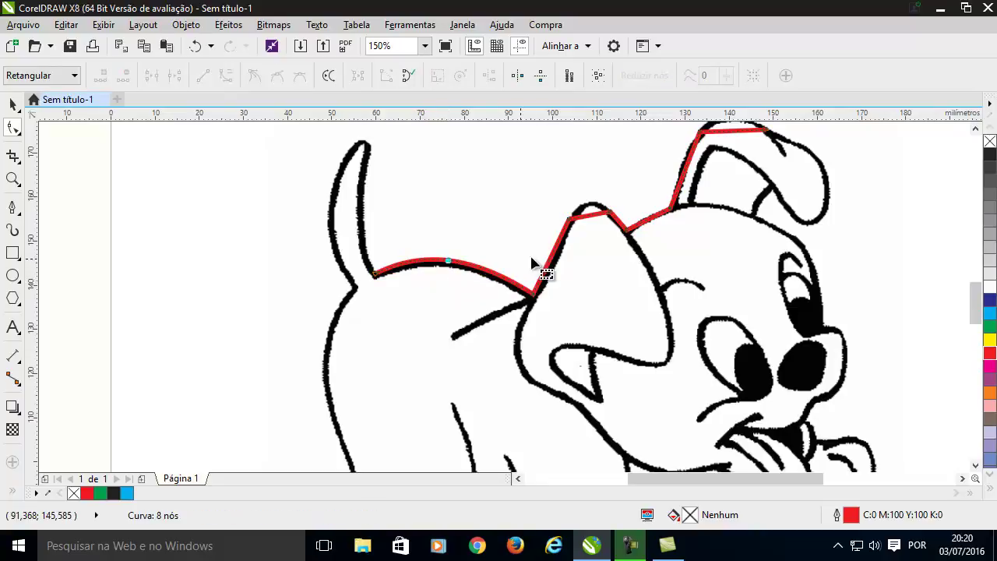
Bend the red segments over the front ear's tip, along its rear side and up the raised ear's edge to match the contour
drag(594, 220, 592, 205)
drag(692, 164, 688, 161)
scroll(516, 251, down, 1)
scroll(579, 207, up, 1)
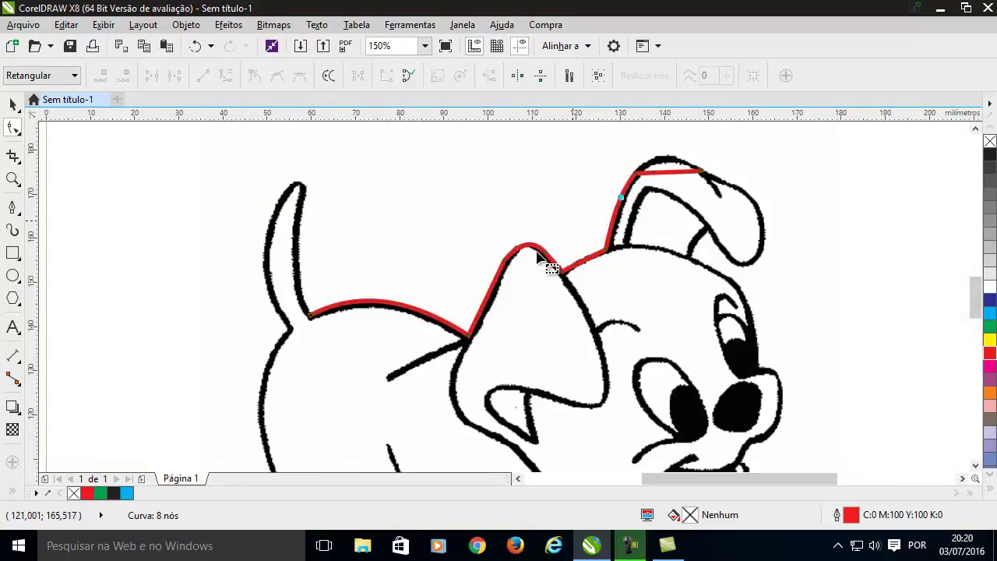
drag(486, 296, 487, 297)
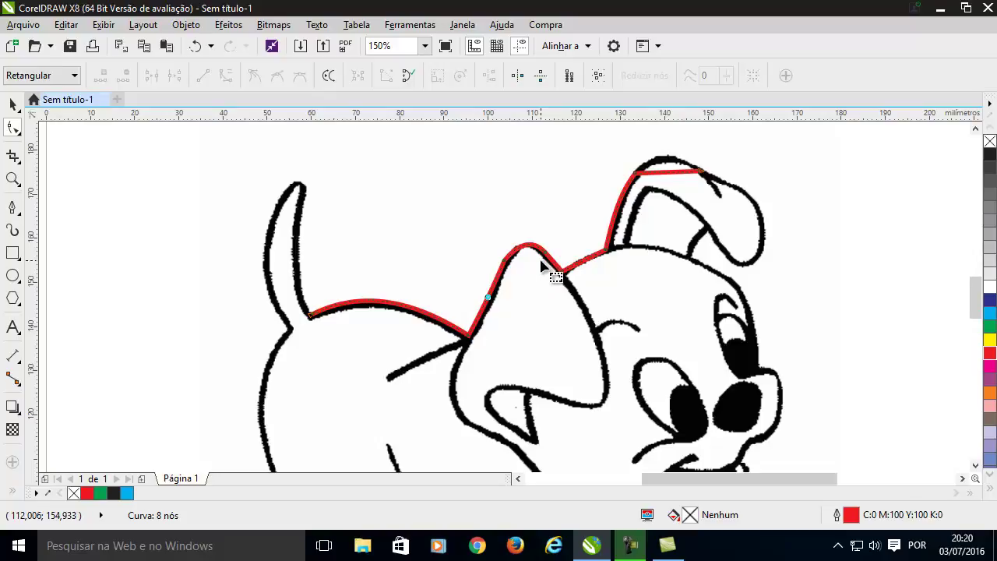
Bend the red segment between the two ears along the head, adjust the node at the front ear's base, and deselect the curve
scroll(589, 264, up, 1)
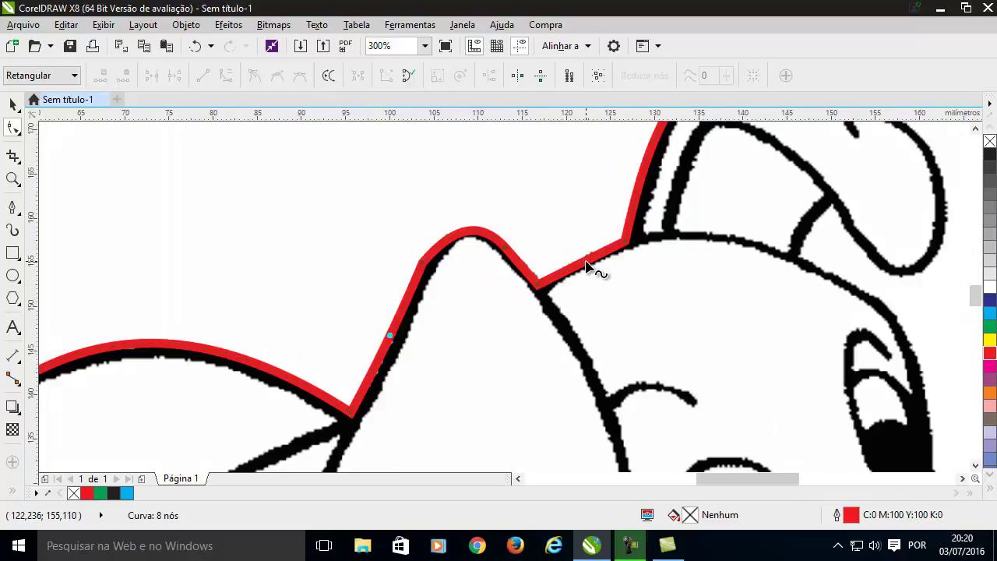
drag(585, 263, 585, 257)
drag(539, 287, 543, 286)
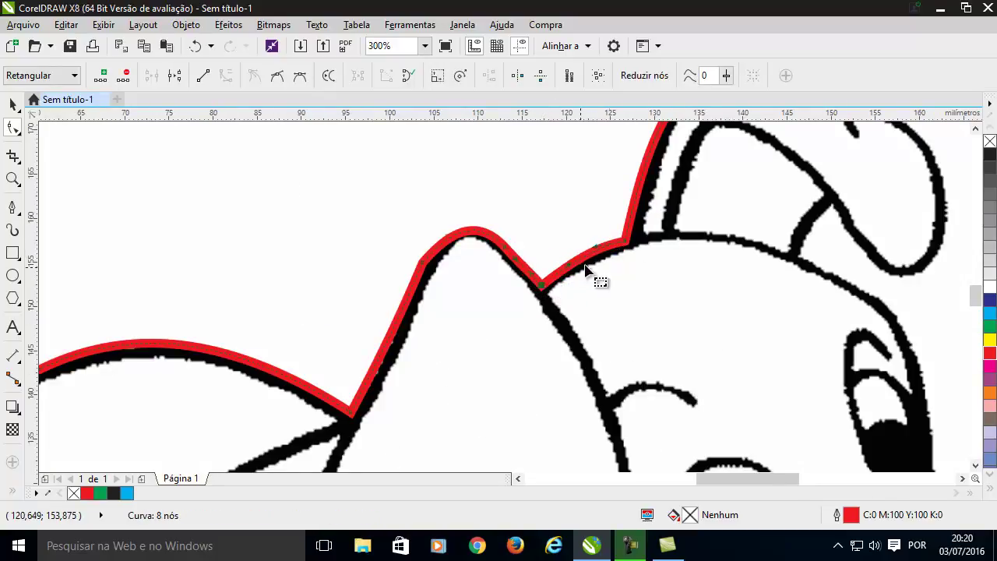
scroll(574, 267, down, 1)
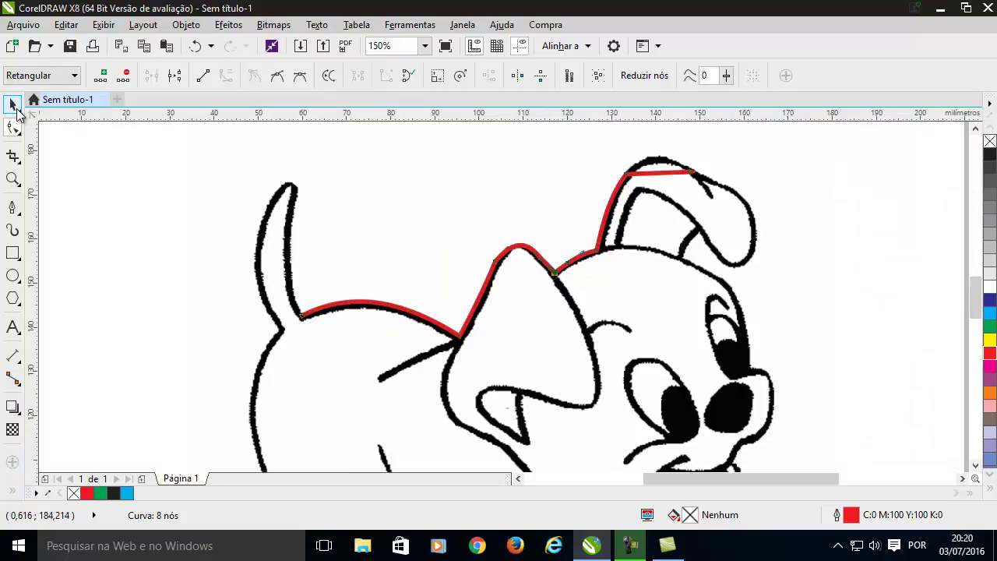
click(14, 106)
click(310, 275)
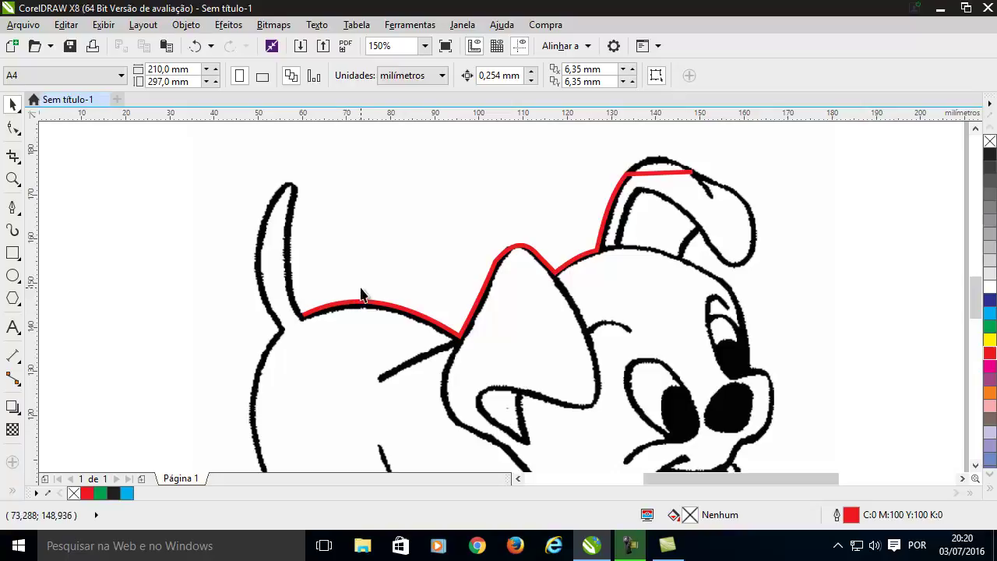
click(13, 207)
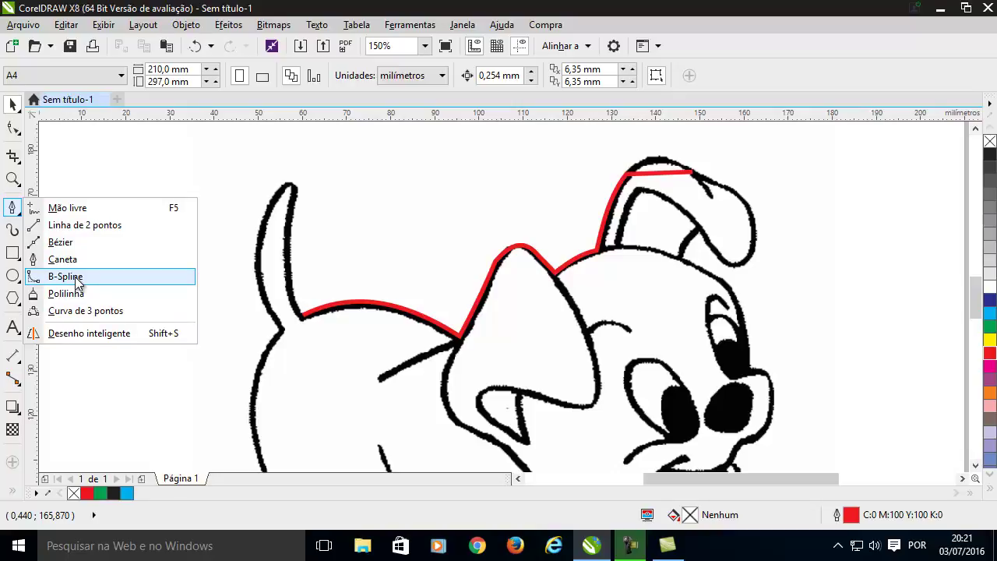
click(14, 106)
click(16, 105)
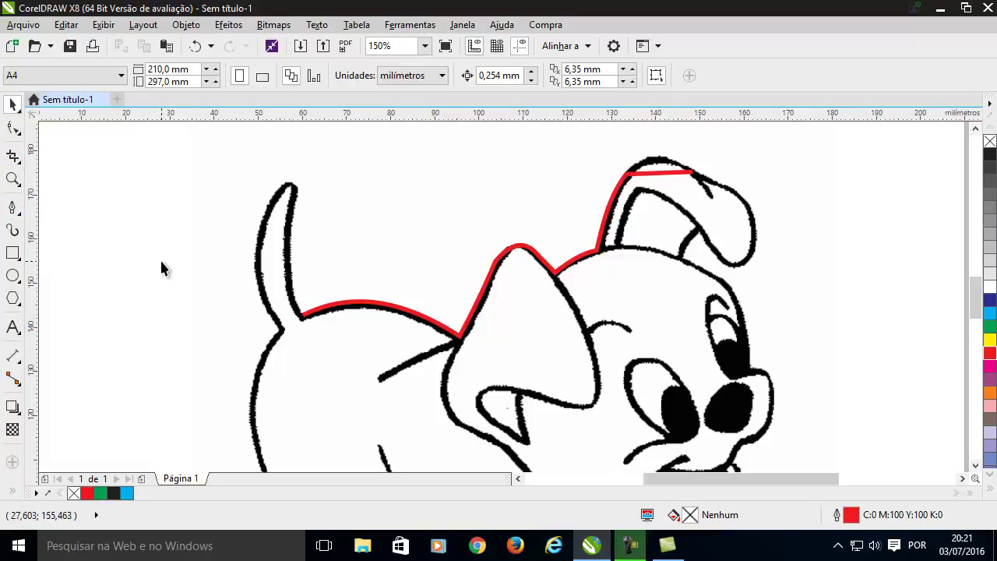
scroll(616, 322, down, 1)
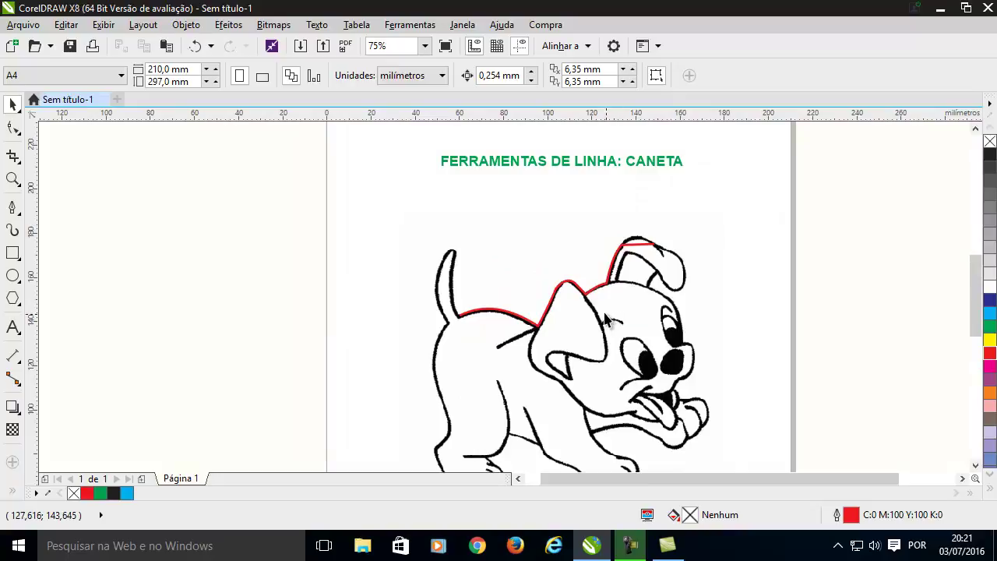